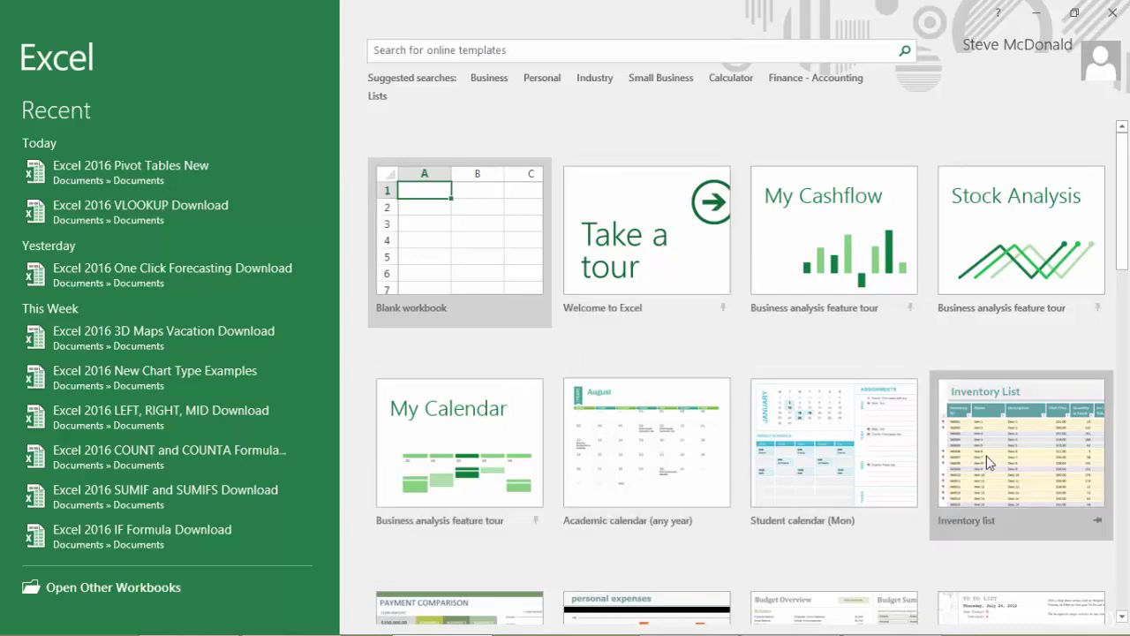
Step: Browse the workbook templates on the start screen, view the suggested Business templates, and return to the start screen
scroll(1124, 318, "down", 3)
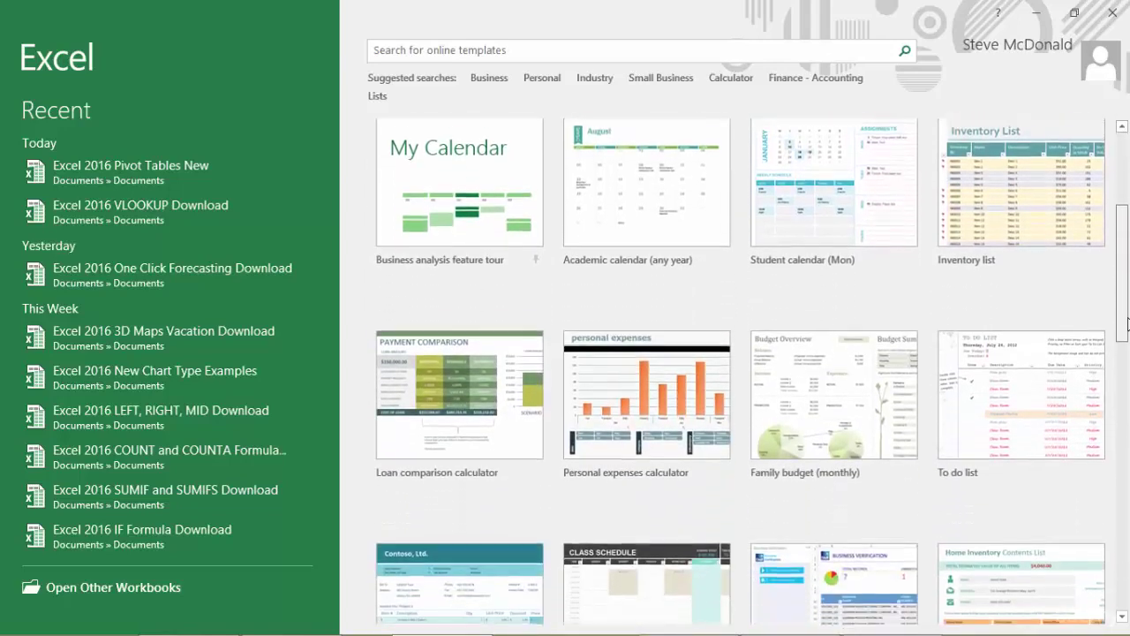
left_click_drag(1127, 325, 1128, 250)
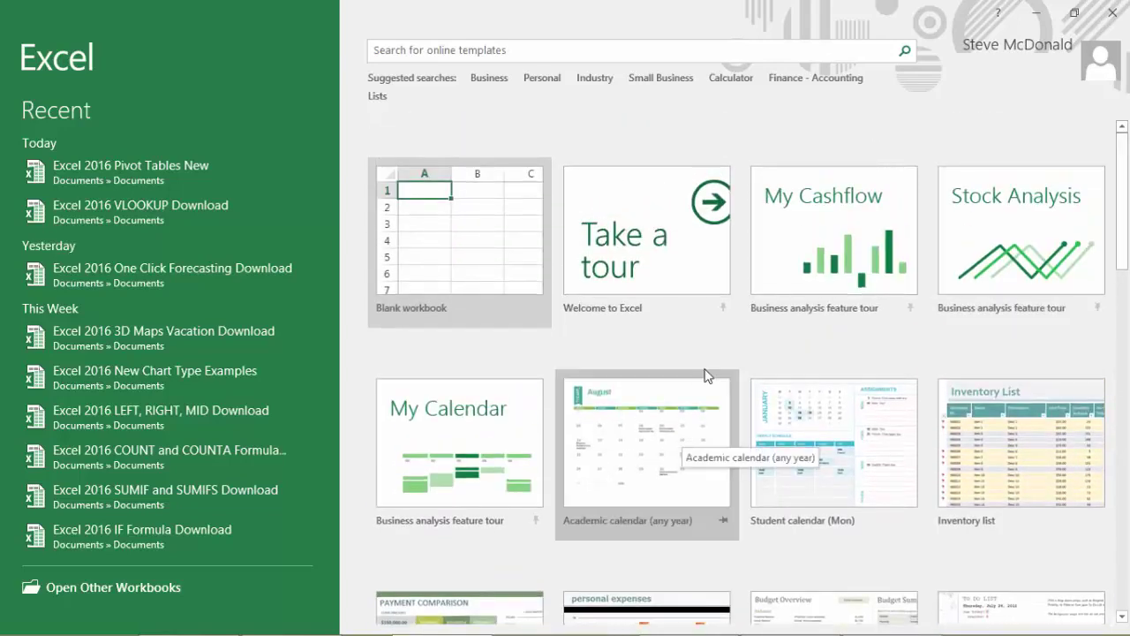
left_click(515, 52)
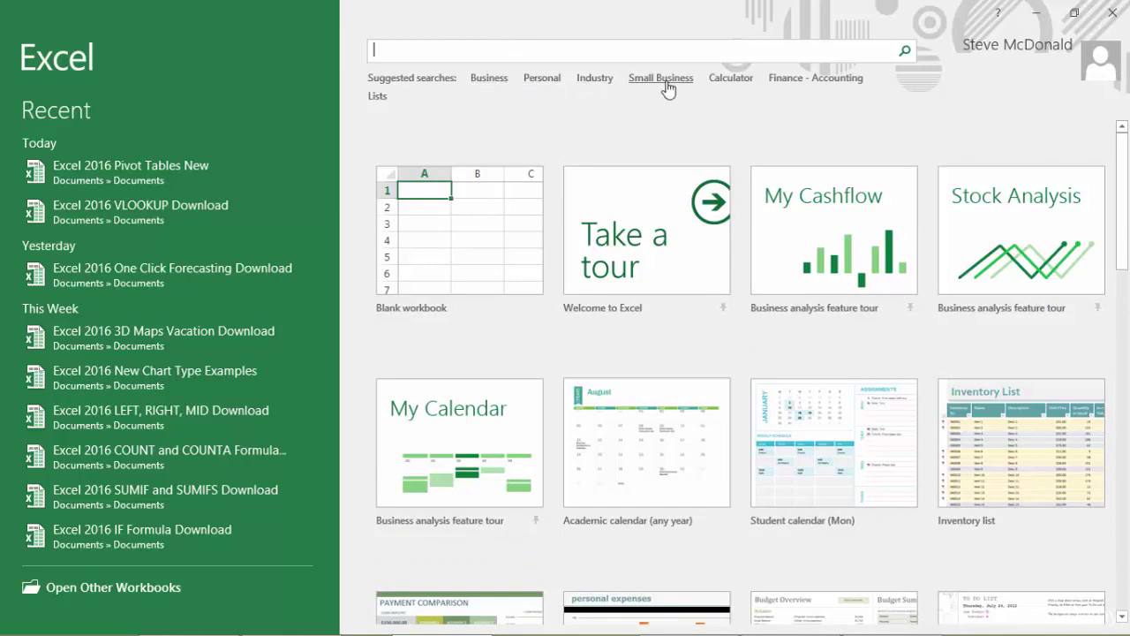
left_click(490, 84)
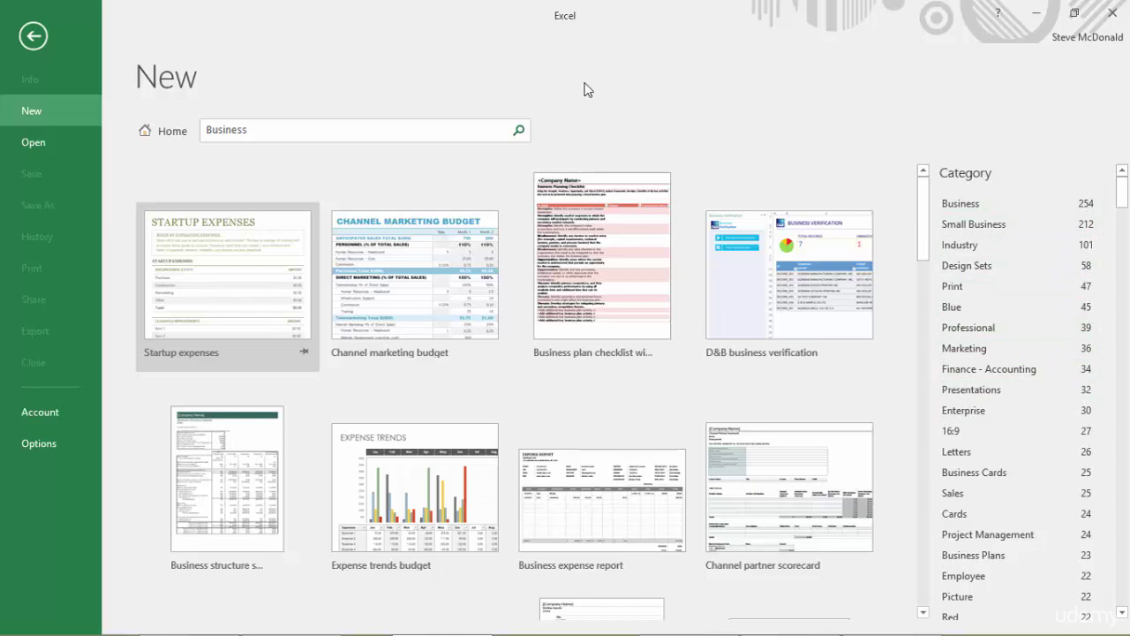
left_click(34, 39)
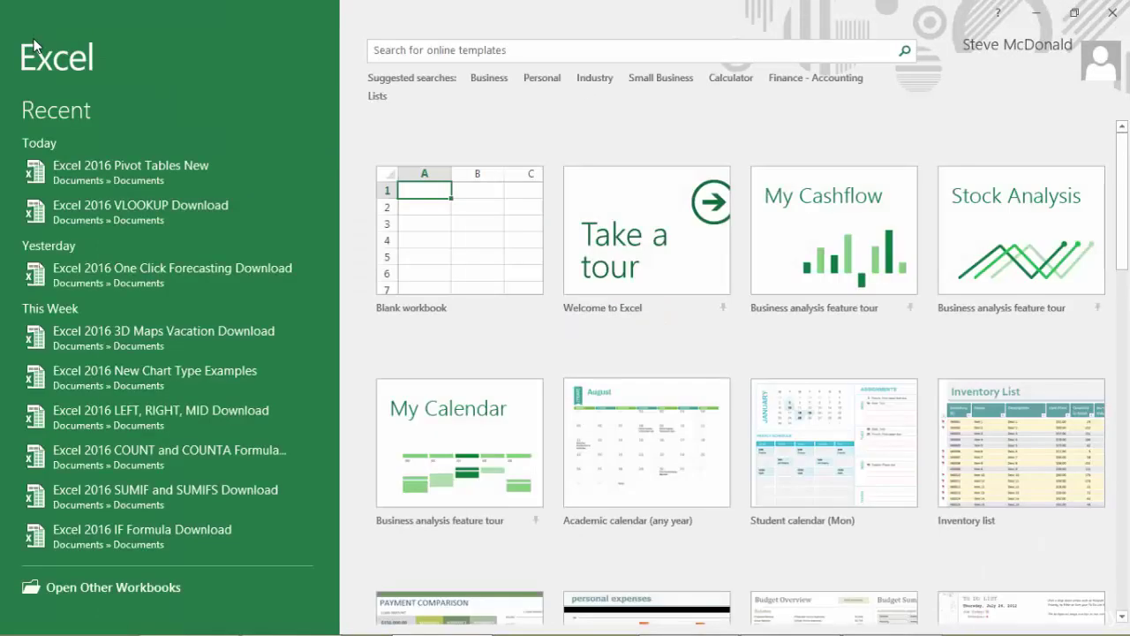
Step: Create a new blank workbook
left_click(448, 230)
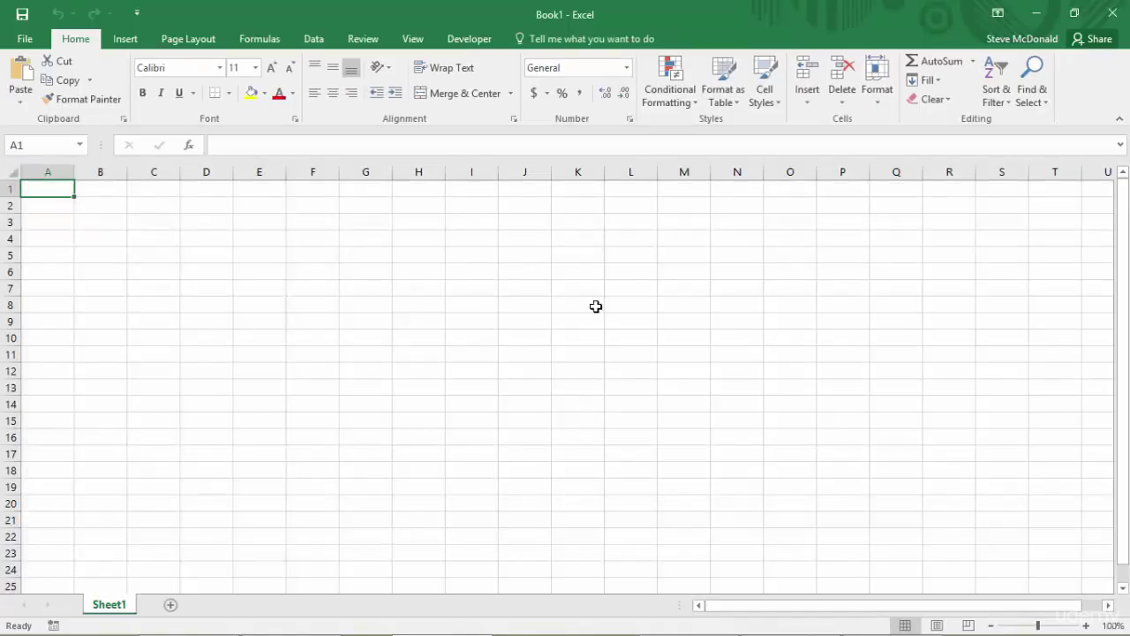
Step: Examine the workbook's Info page and the New, Open and Save As options in the Backstage view
left_click(24, 41)
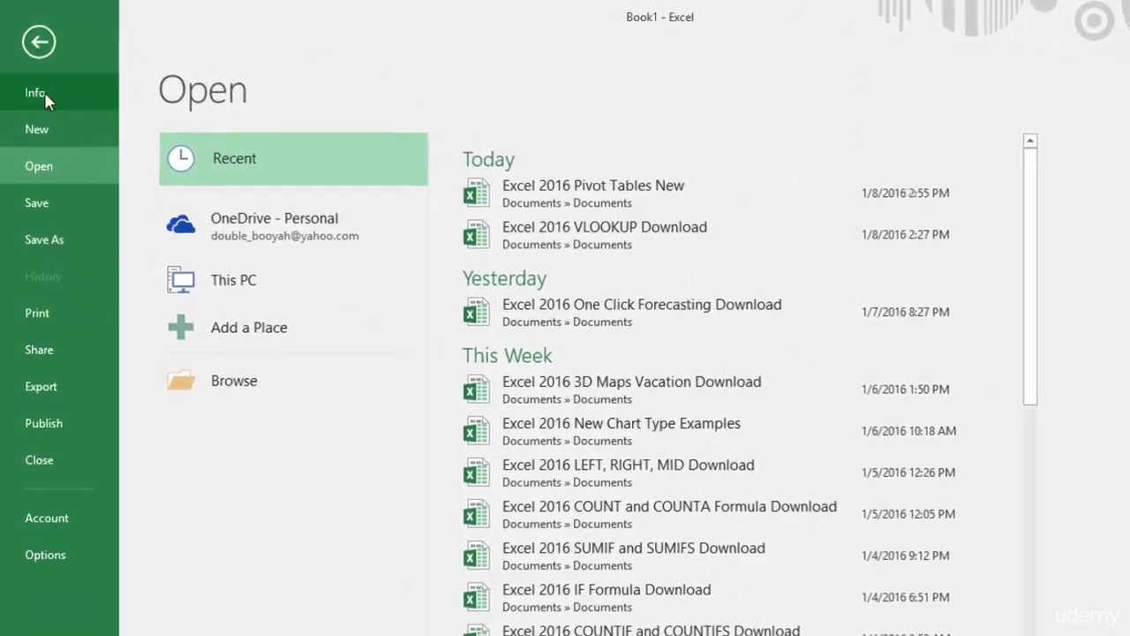
left_click(44, 92)
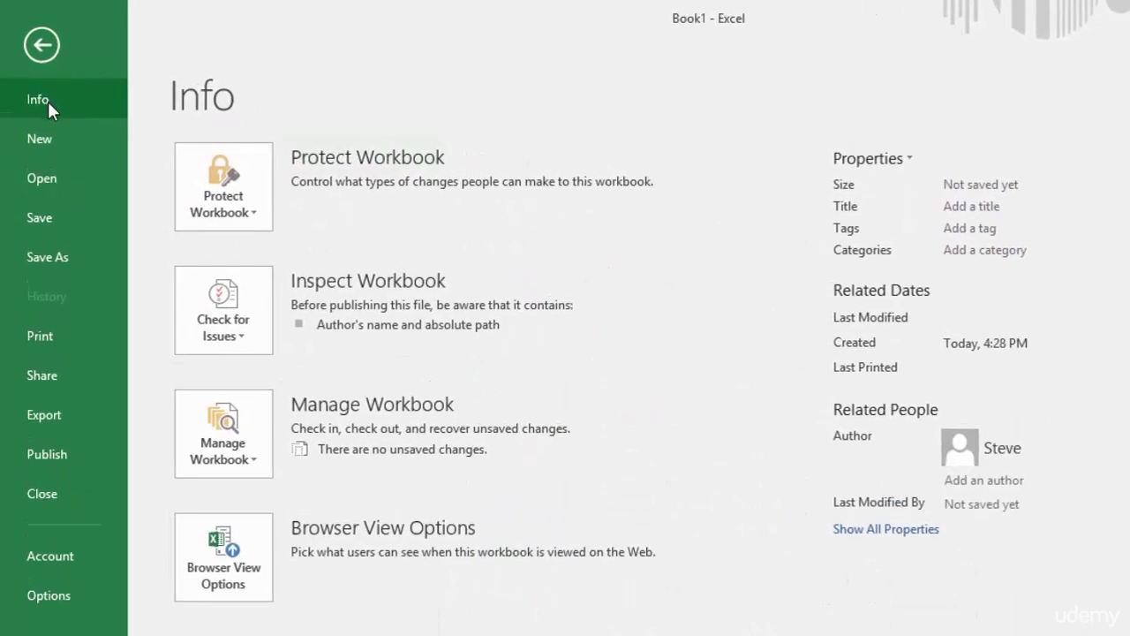
left_click(42, 139)
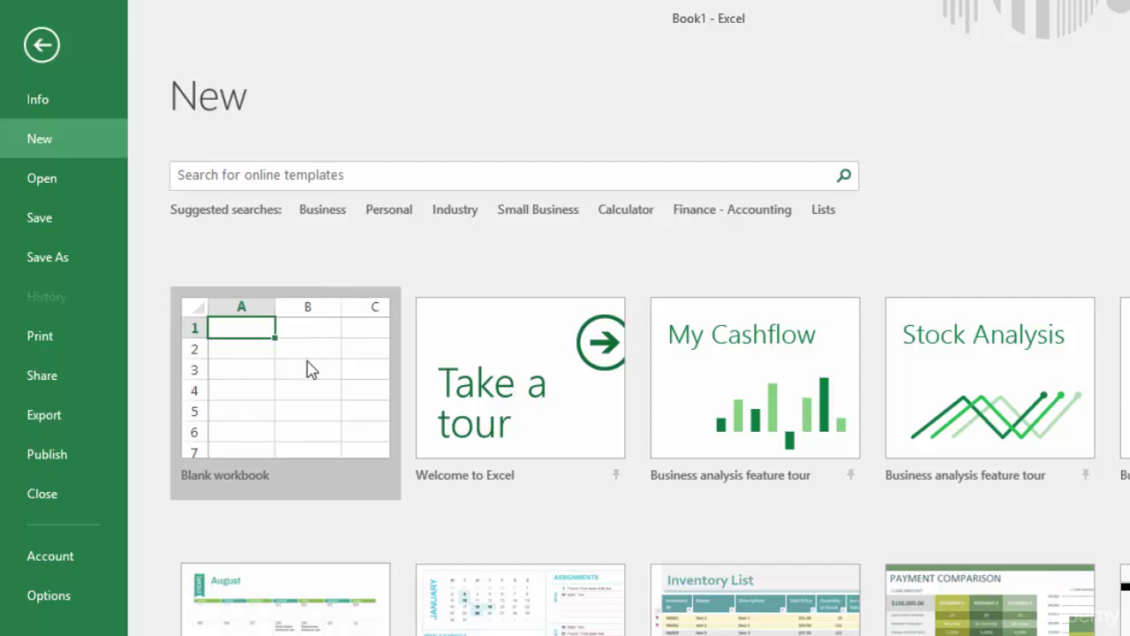
left_click(54, 178)
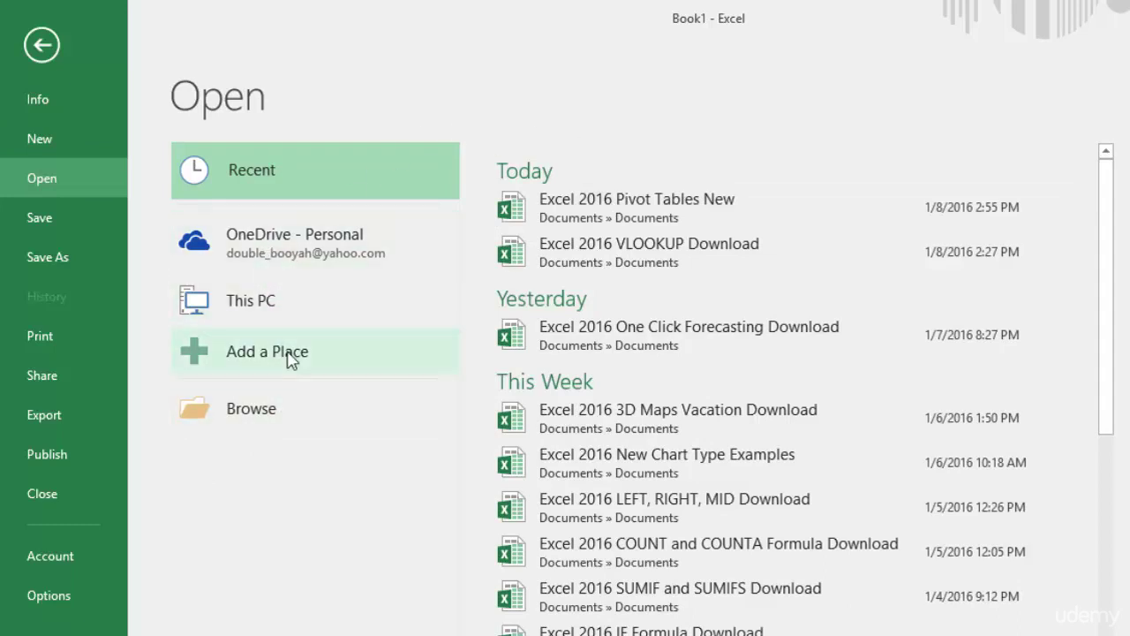
left_click(42, 223)
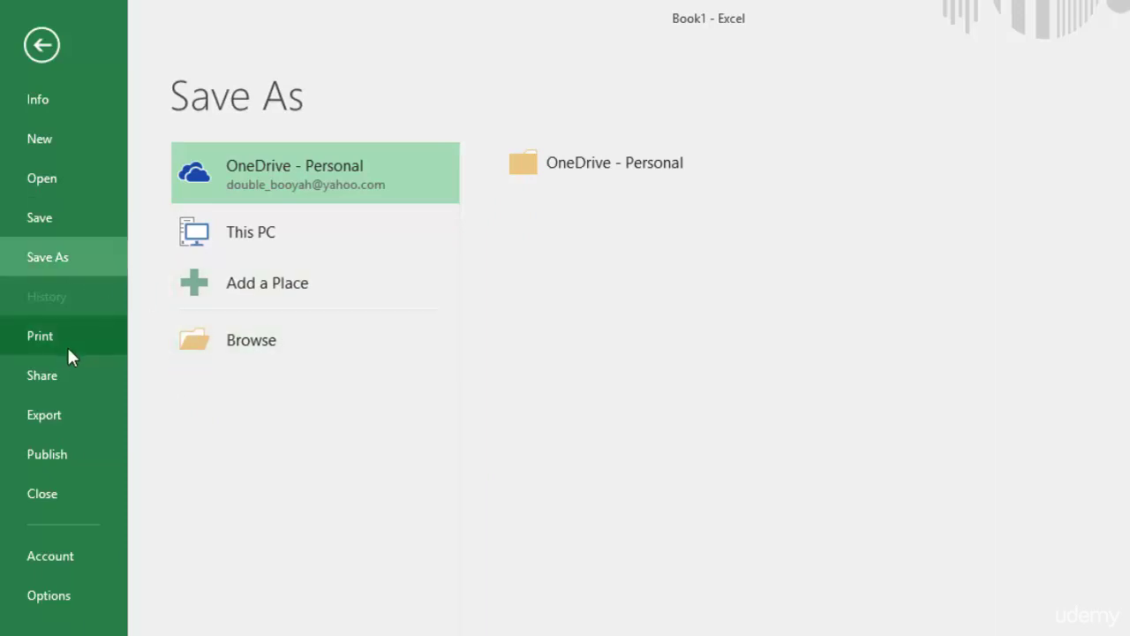
Step: Examine the Print, Share, Export, Publish and Account pages, then briefly view the General Excel options and close them
left_click(45, 337)
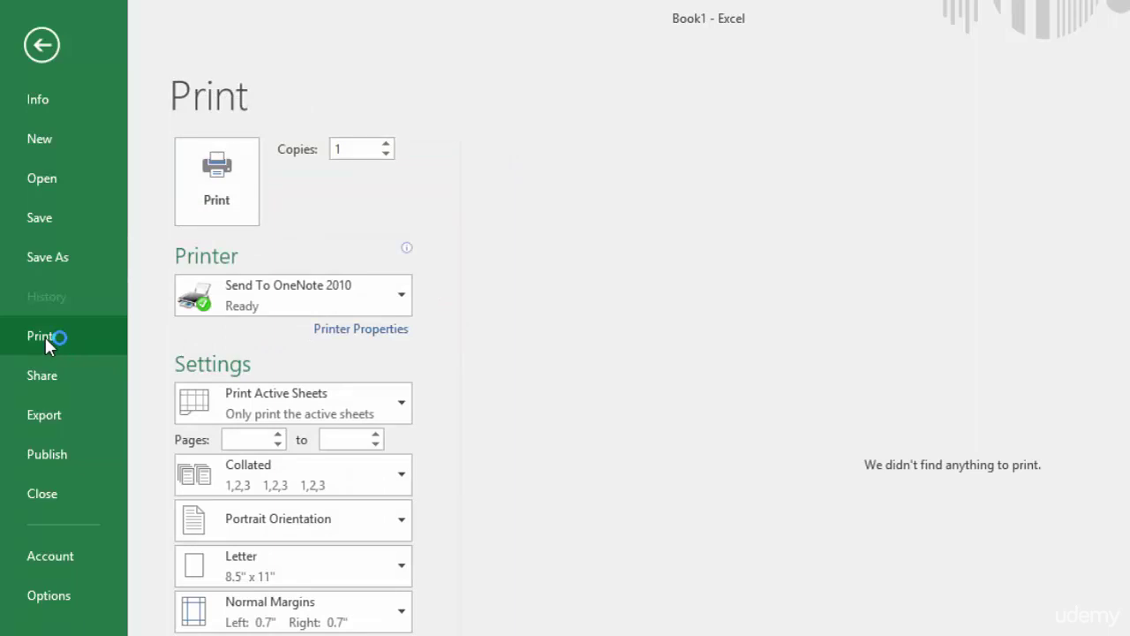
left_click(53, 377)
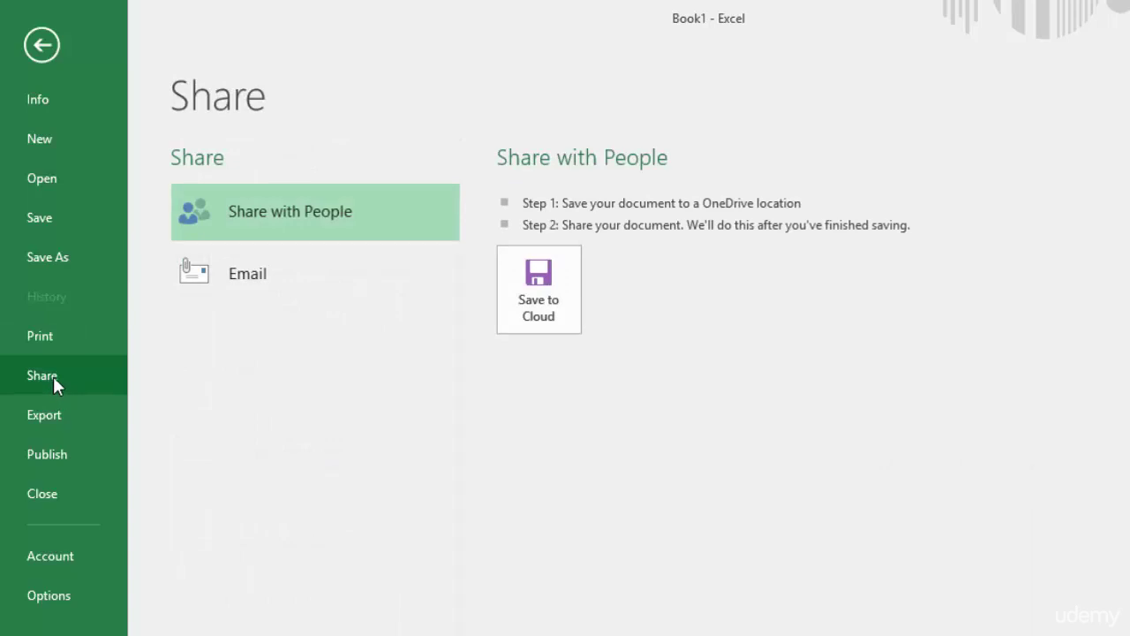
left_click(58, 416)
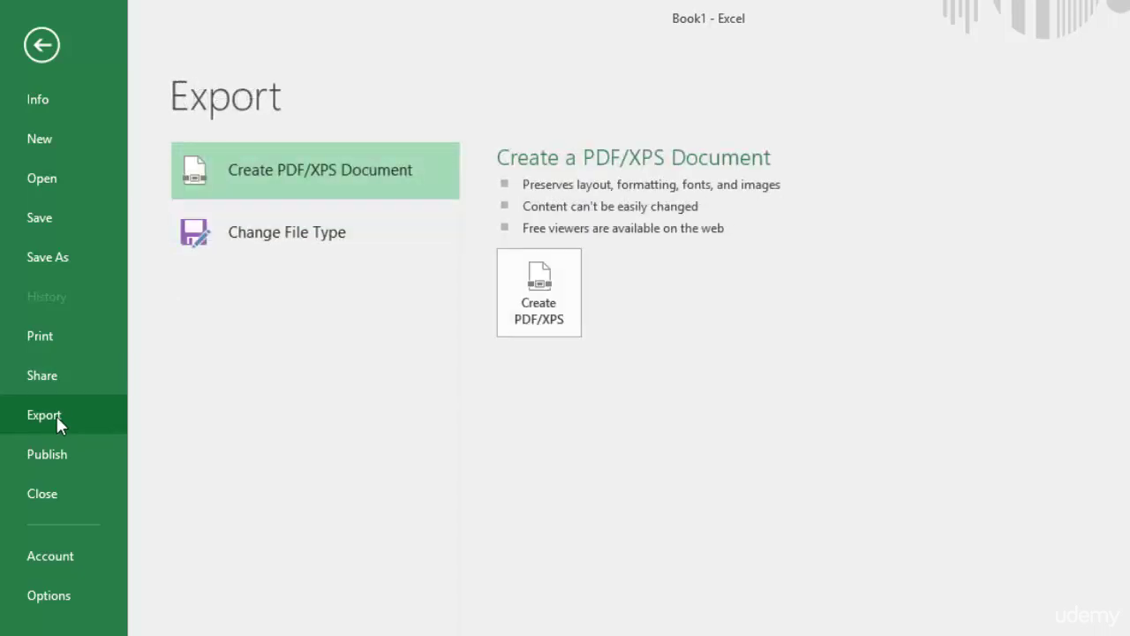
left_click(58, 453)
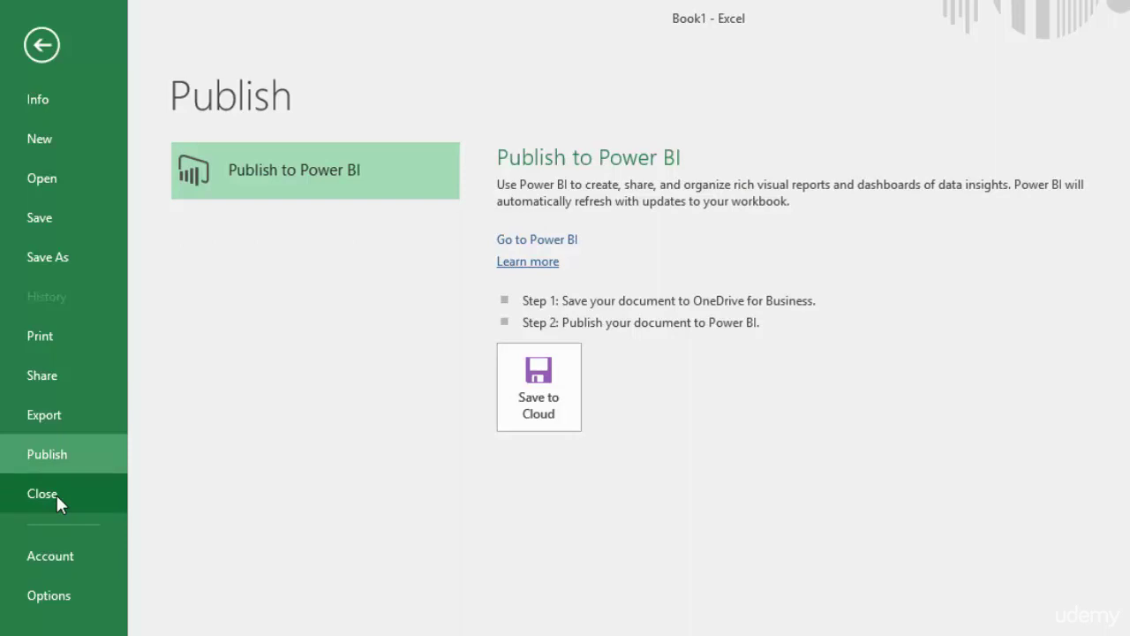
left_click(60, 559)
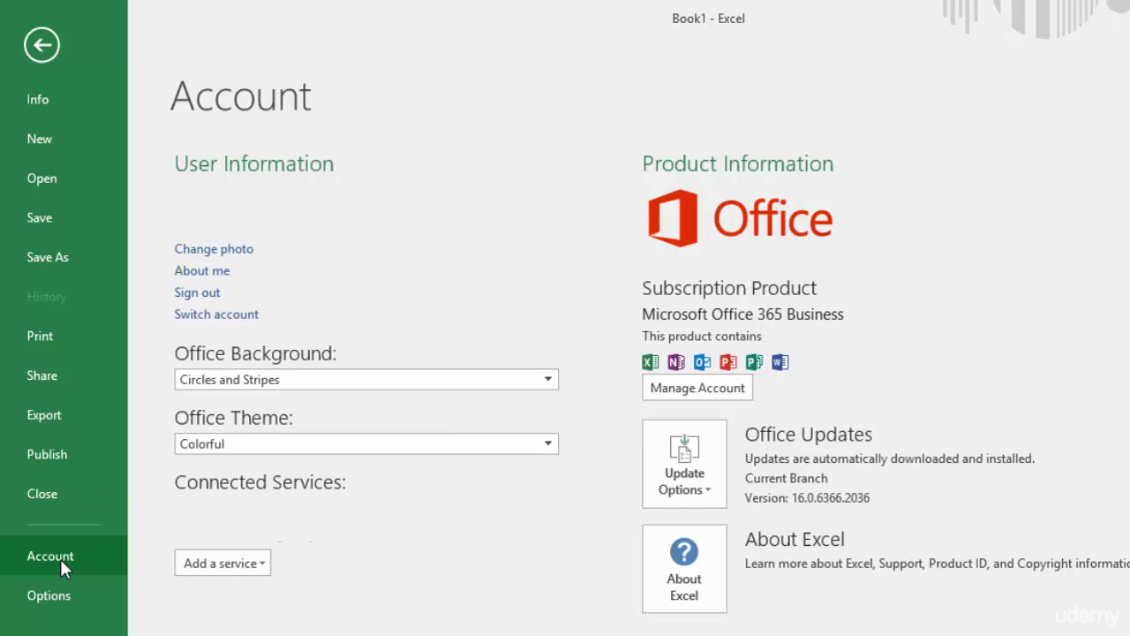
left_click(49, 596)
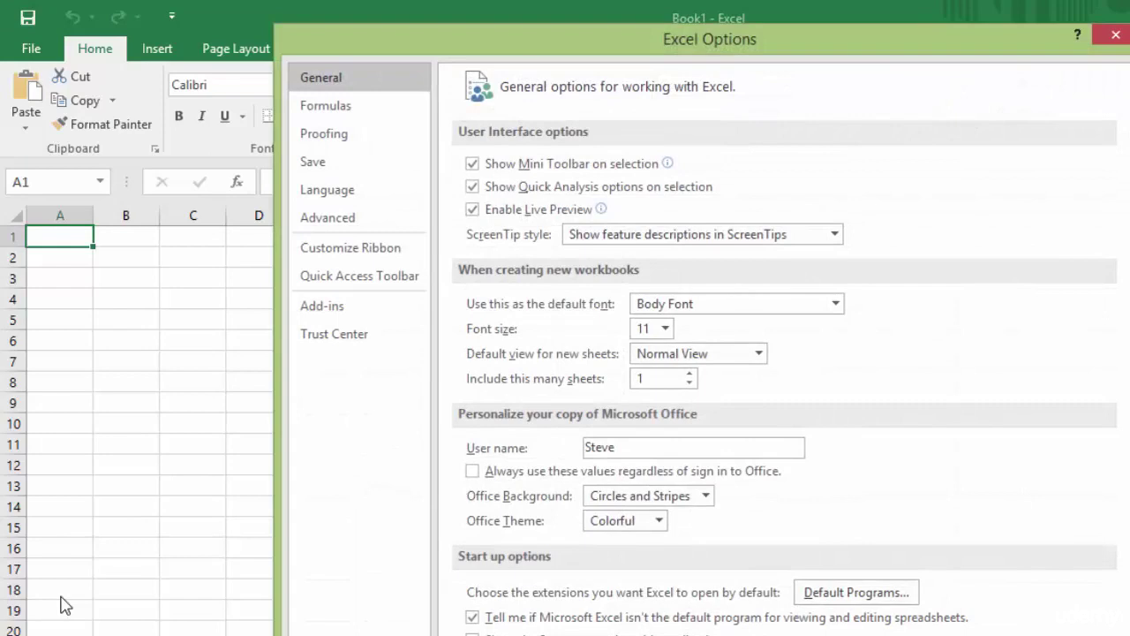
left_click(1117, 34)
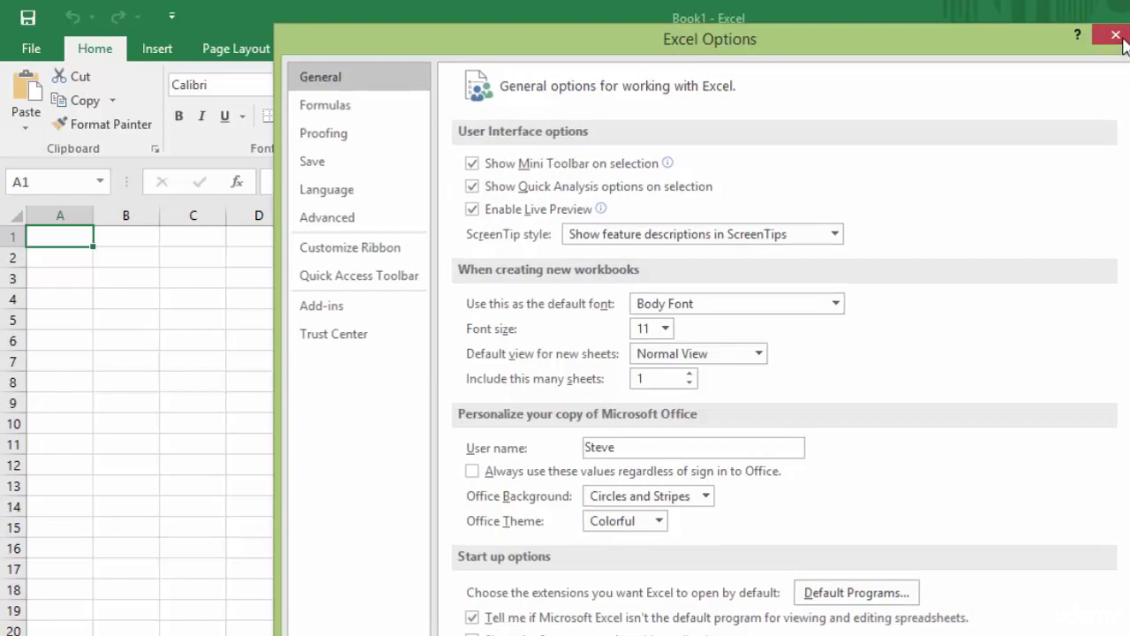
Step: Reopen the Excel options and examine the General, Formulas, Proofing, Save, Language and Advanced settings
left_click(33, 50)
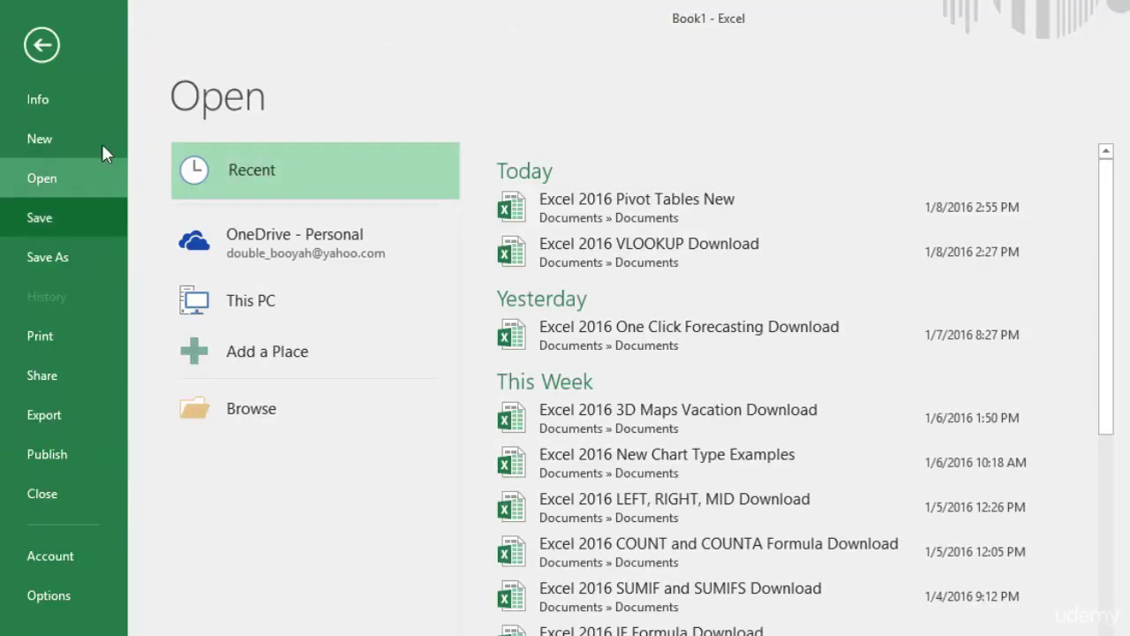
left_click(55, 596)
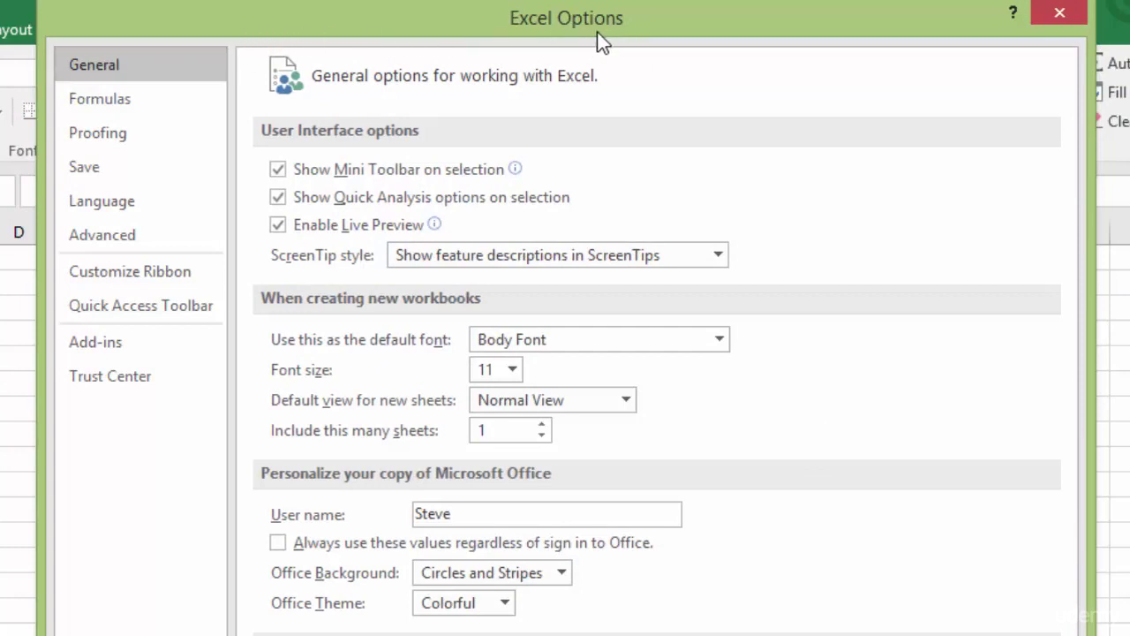
left_click(118, 103)
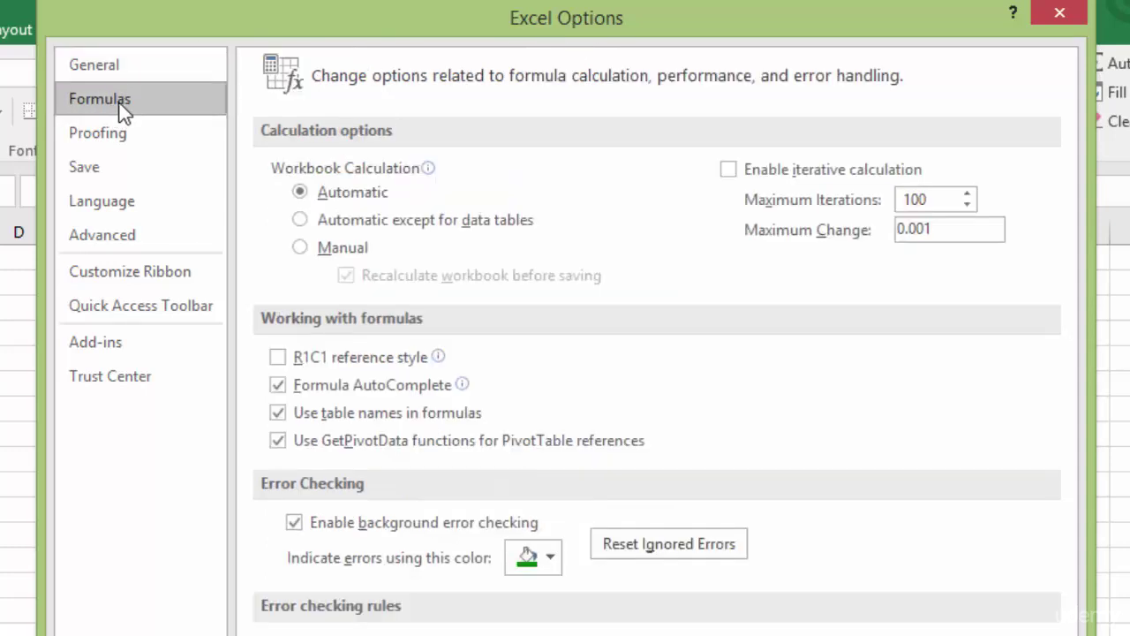
left_click(116, 136)
left_click(106, 173)
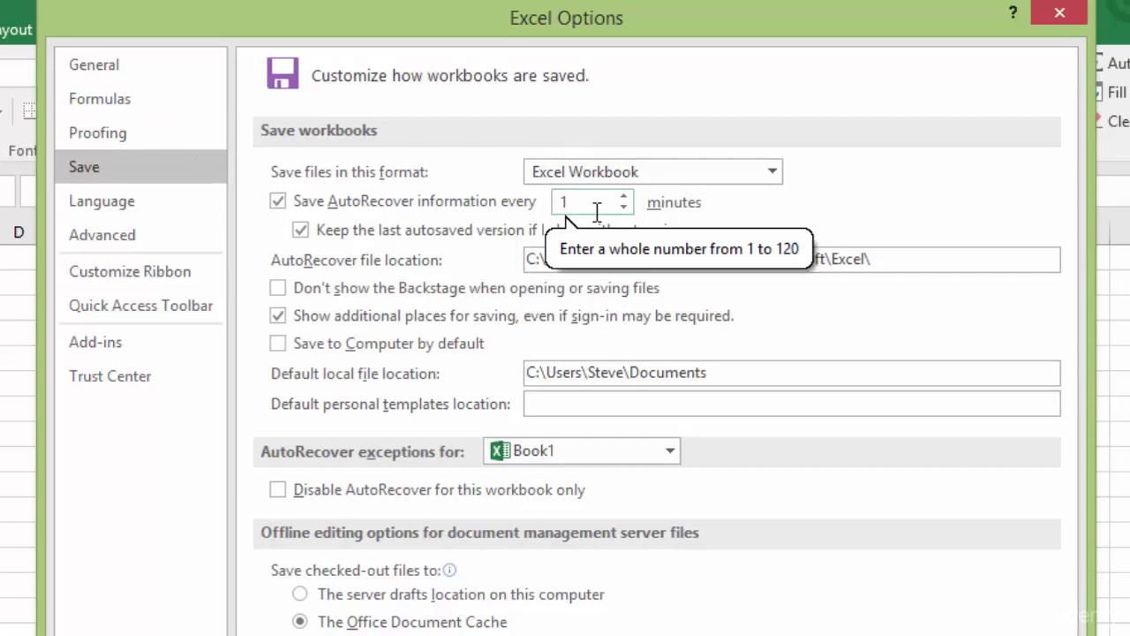
left_click(124, 209)
left_click(122, 239)
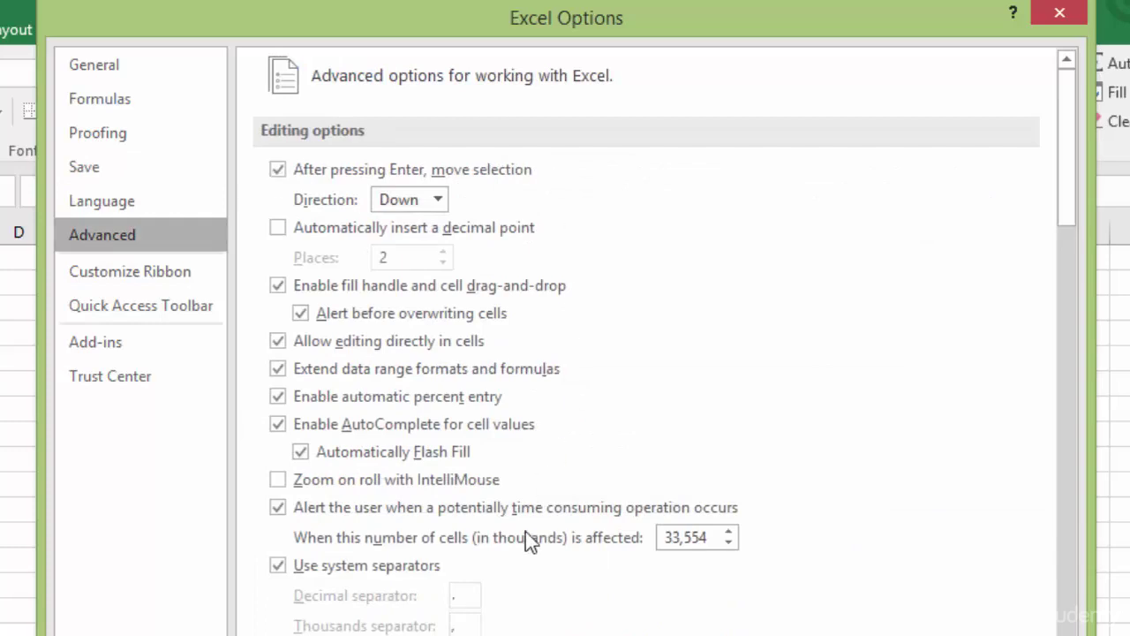
Step: Examine the Customize Ribbon settings, moving the options window off the ribbon and selecting Copy among the popular commands
left_click(127, 276)
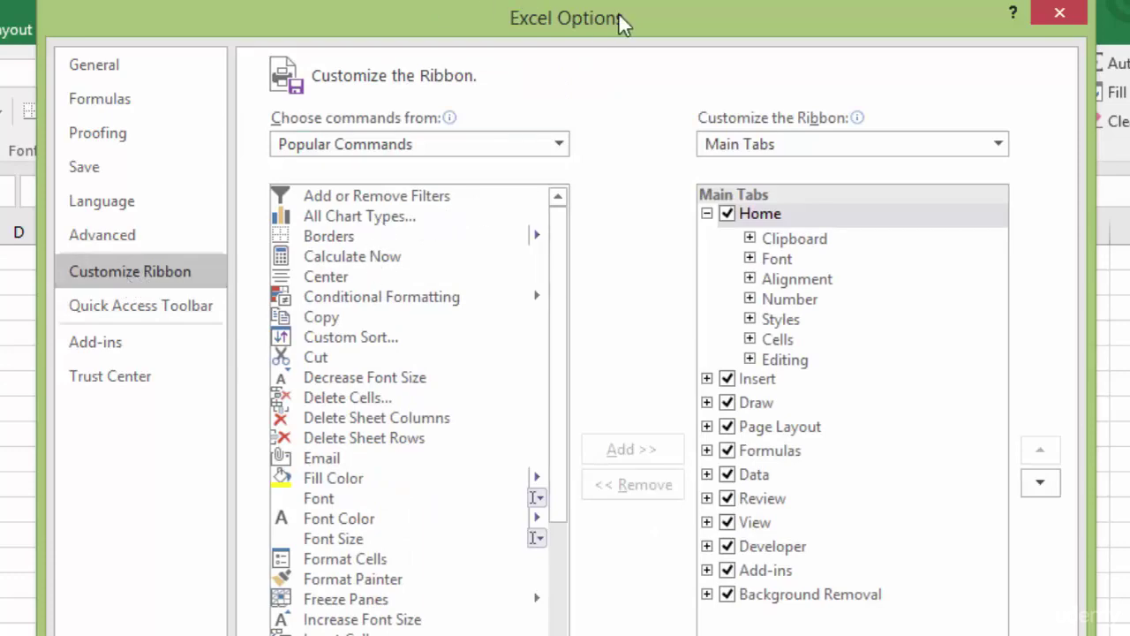
left_click_drag(620, 13, 549, 252)
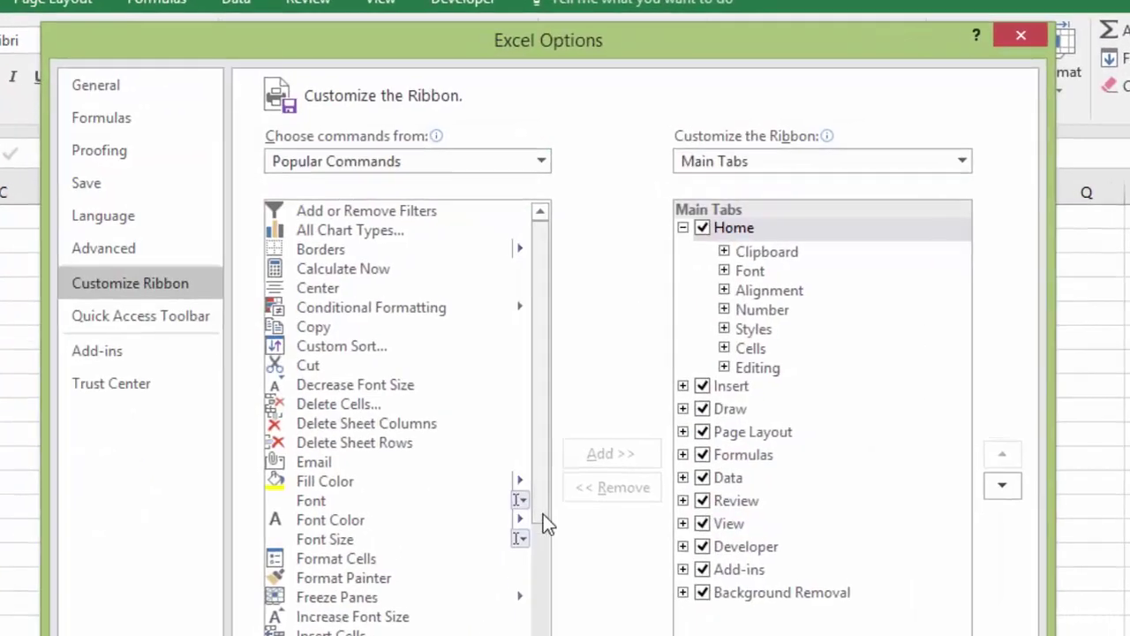
left_click(421, 327)
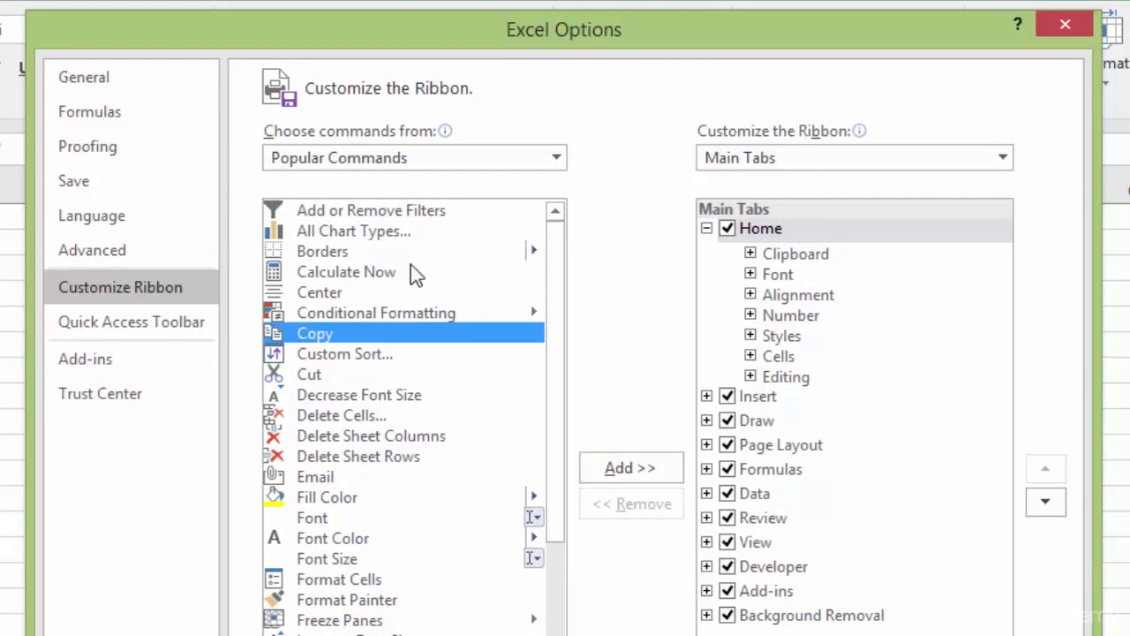
Step: Examine the Quick Access Toolbar, Add-ins and Trust Center settings, then close the Excel options
left_click(100, 323)
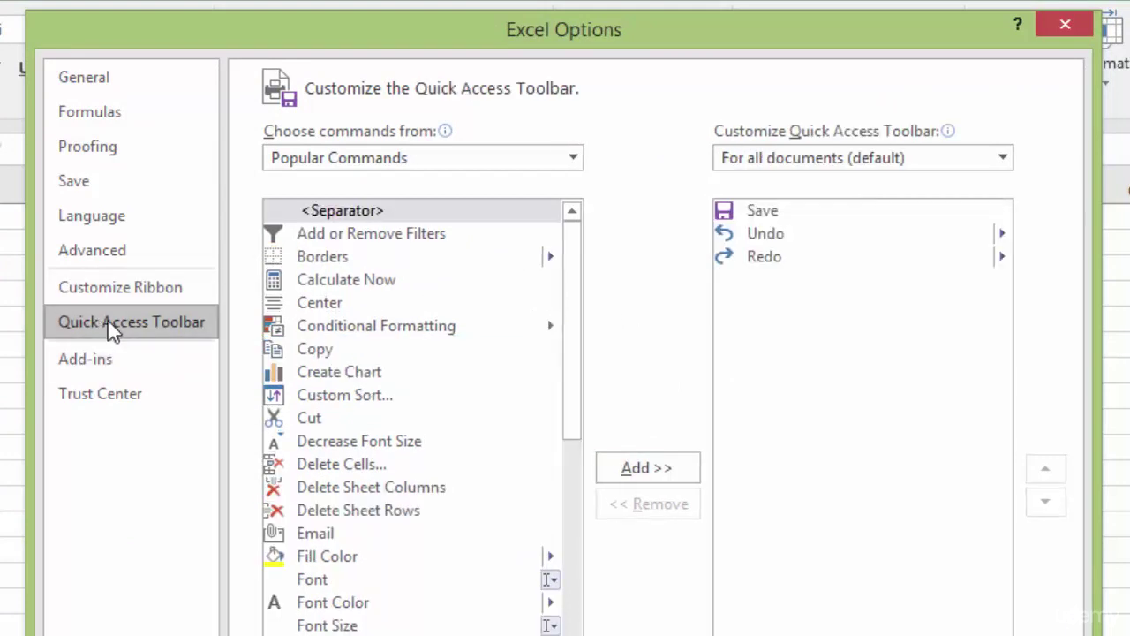
left_click(114, 362)
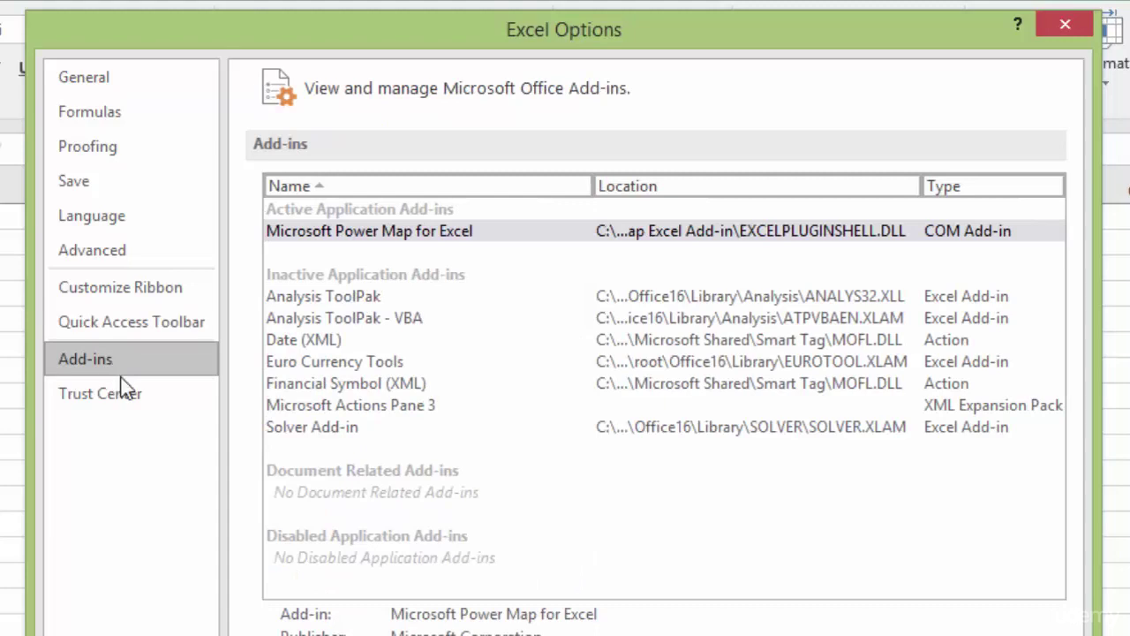
left_click(119, 393)
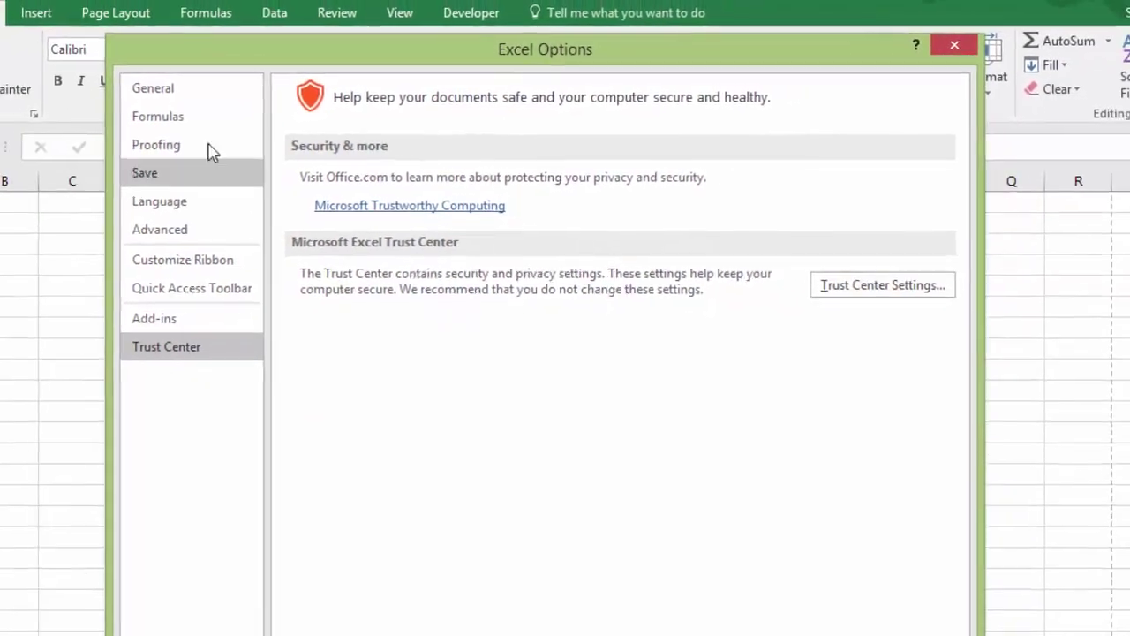
left_click(955, 45)
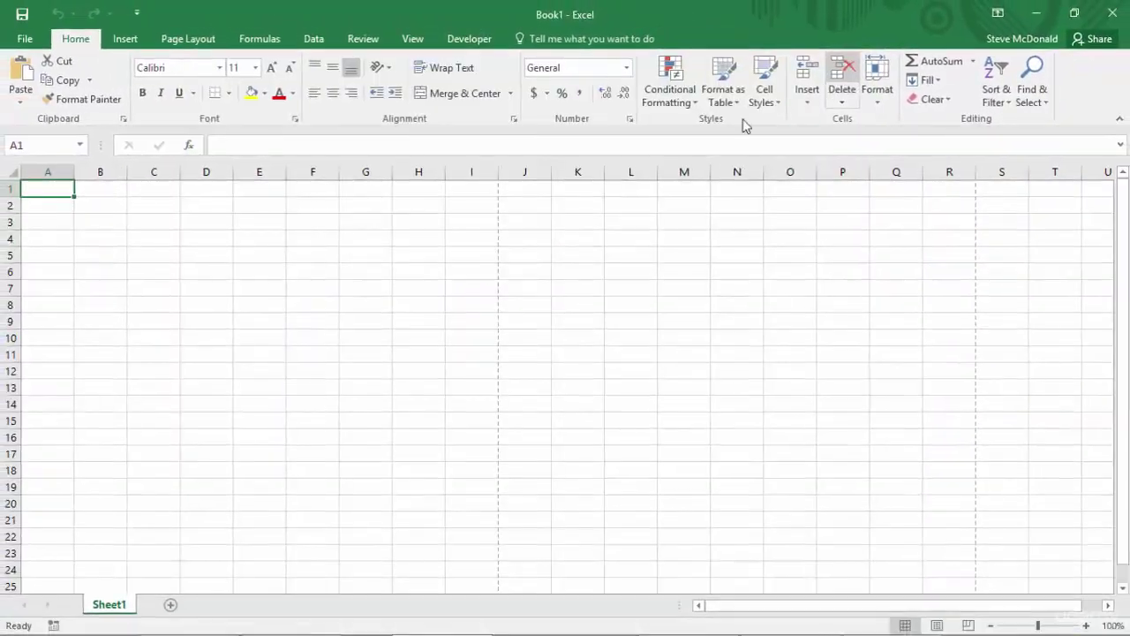
left_click(32, 42)
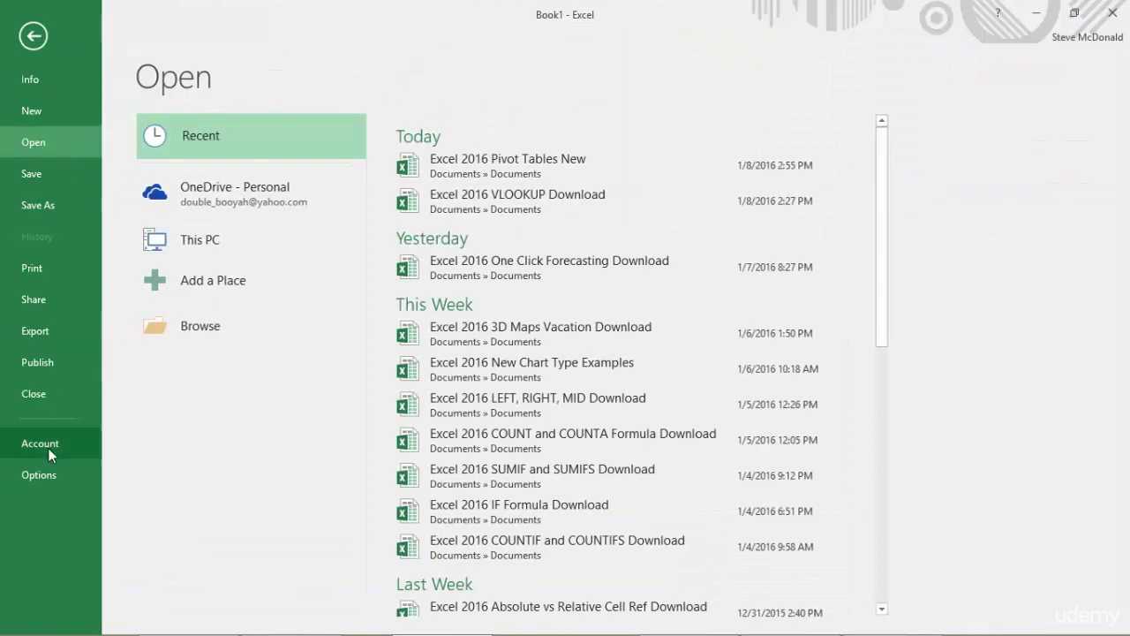
left_click(34, 39)
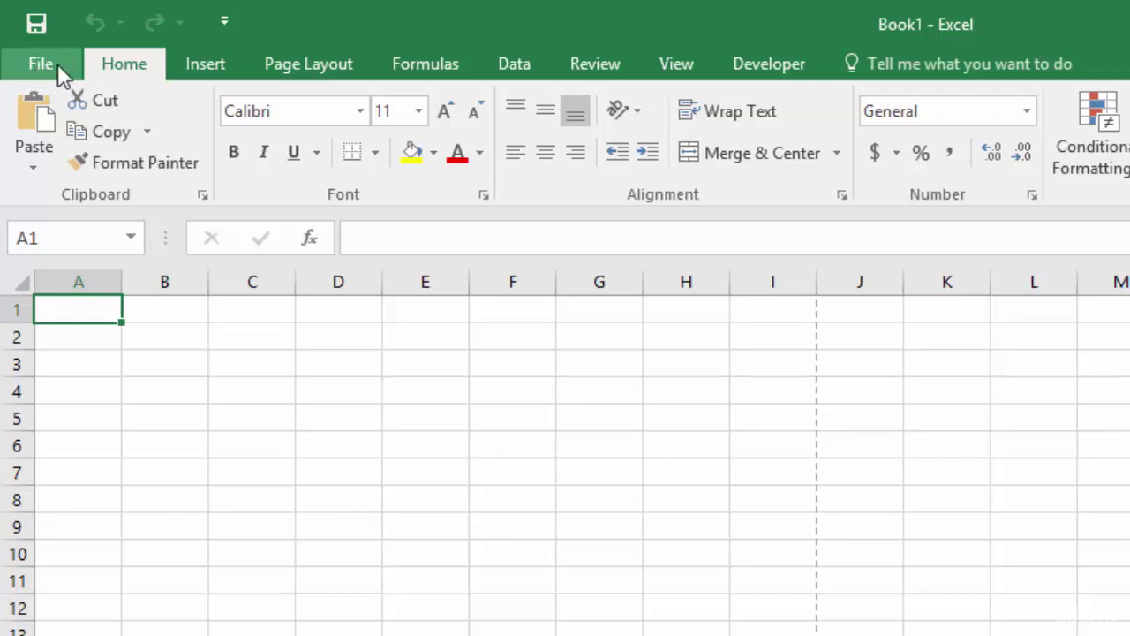
left_click(39, 67)
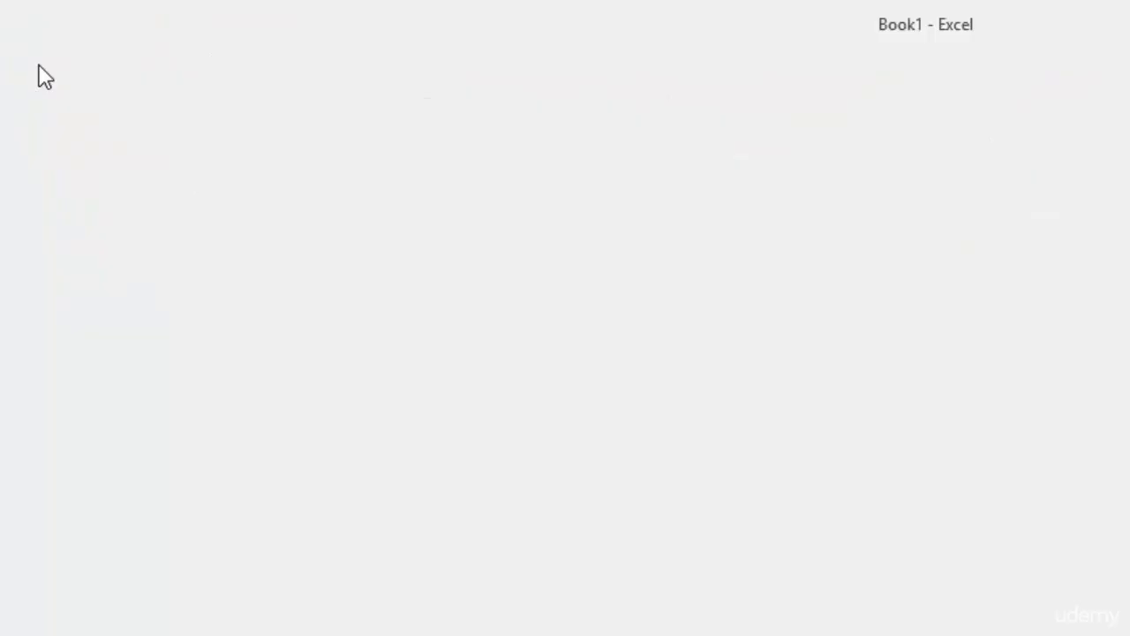
left_click(49, 60)
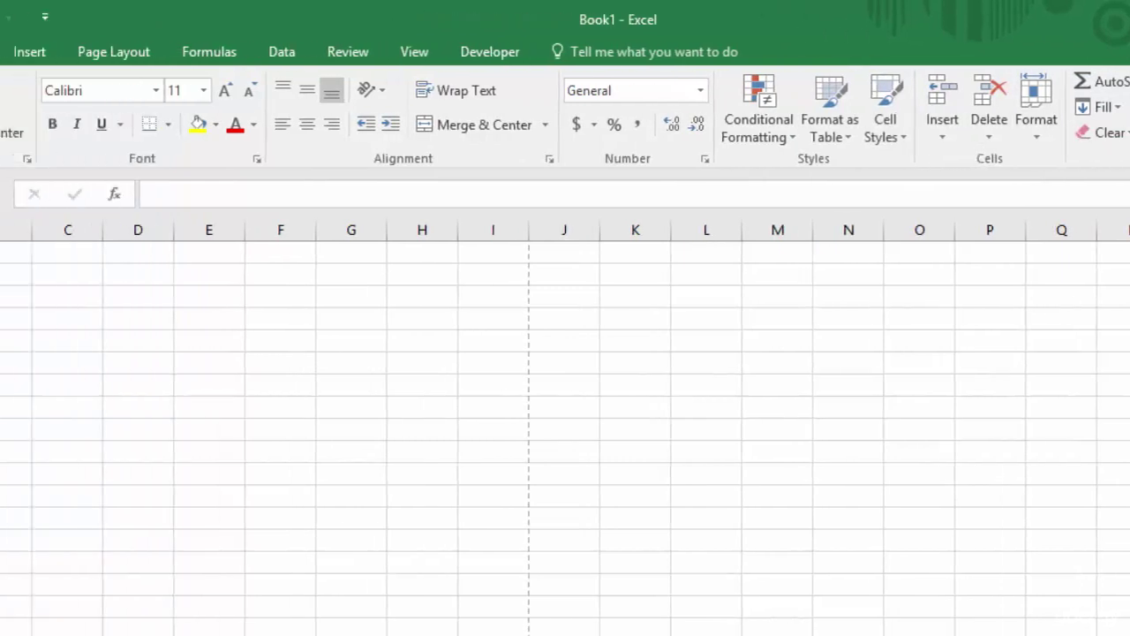
Step: Examine the Insert and Page Layout commands, then switch the sheet's headings and gridlines off and back on
left_click(29, 52)
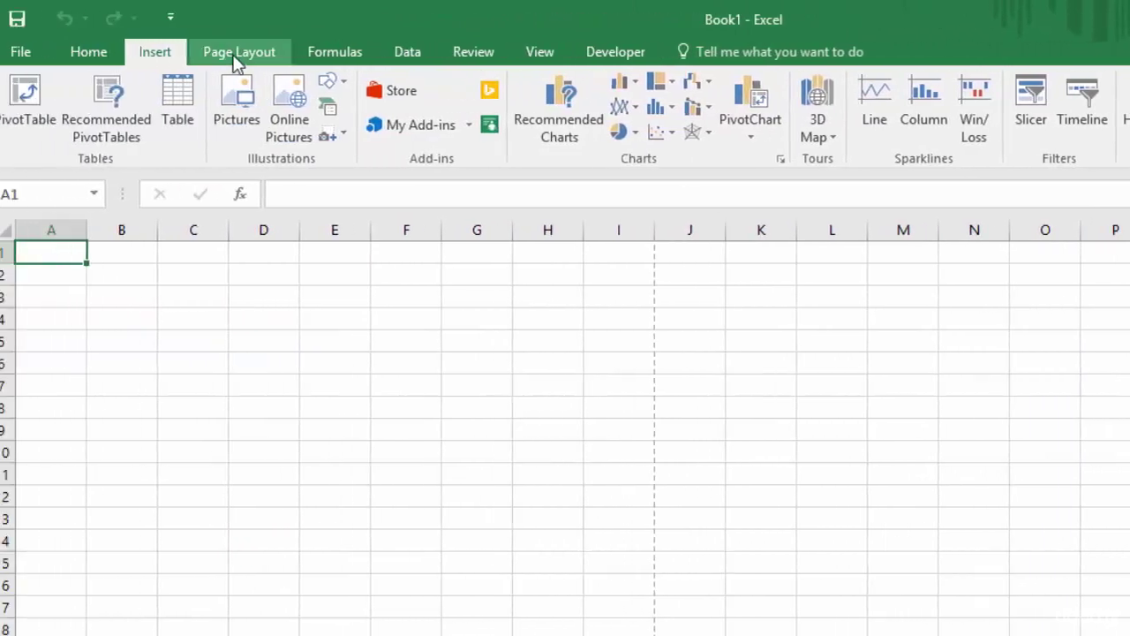
left_click(235, 53)
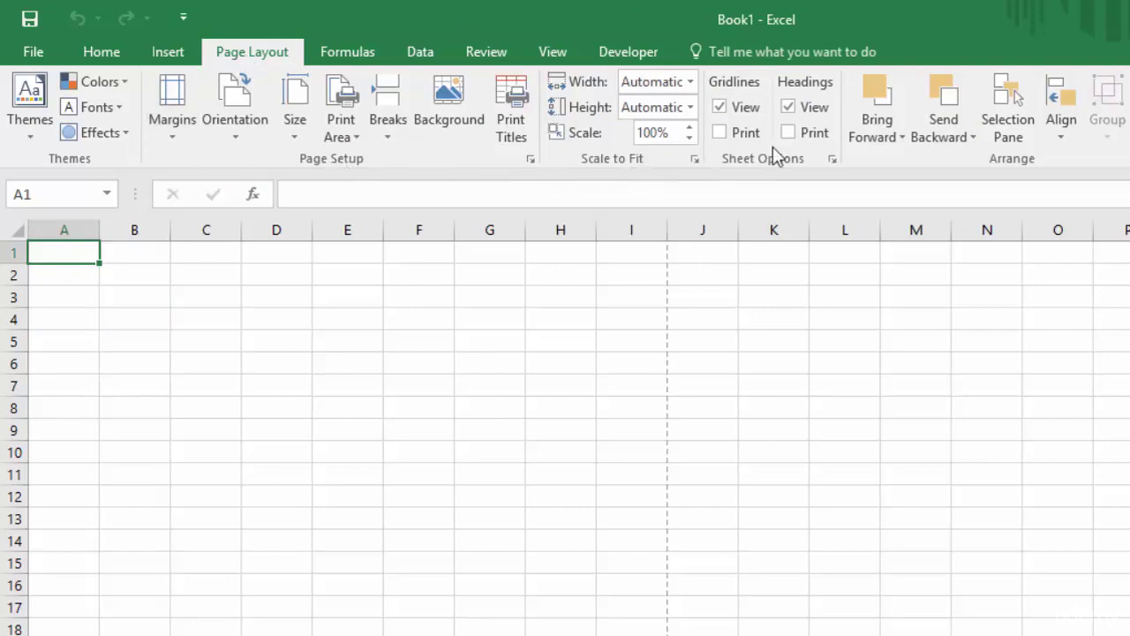
left_click(788, 107)
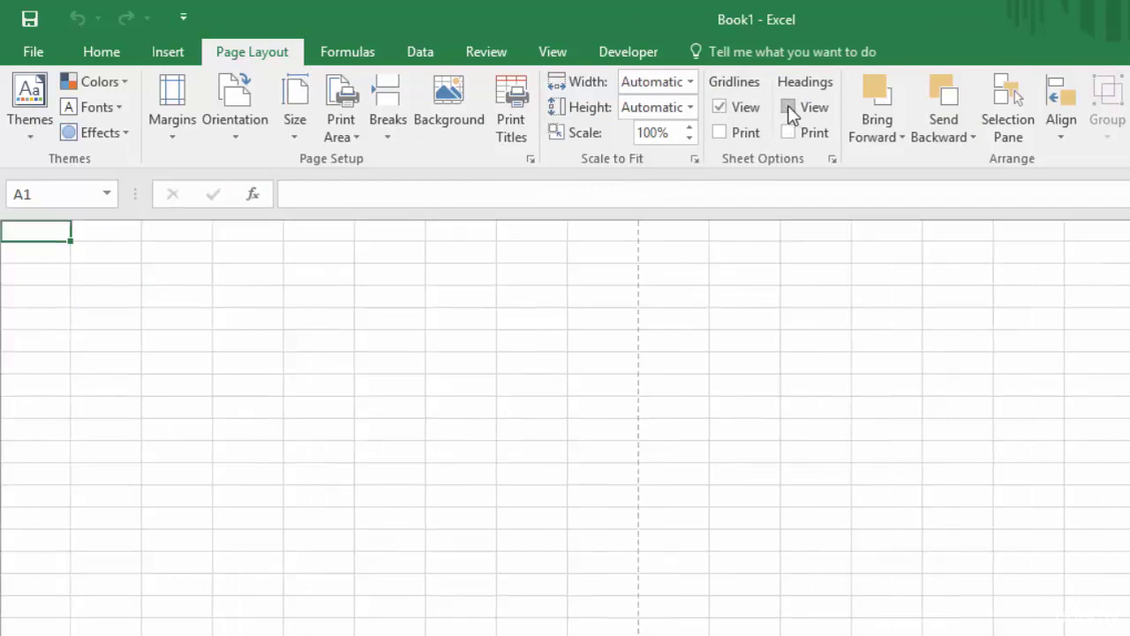
left_click(789, 107)
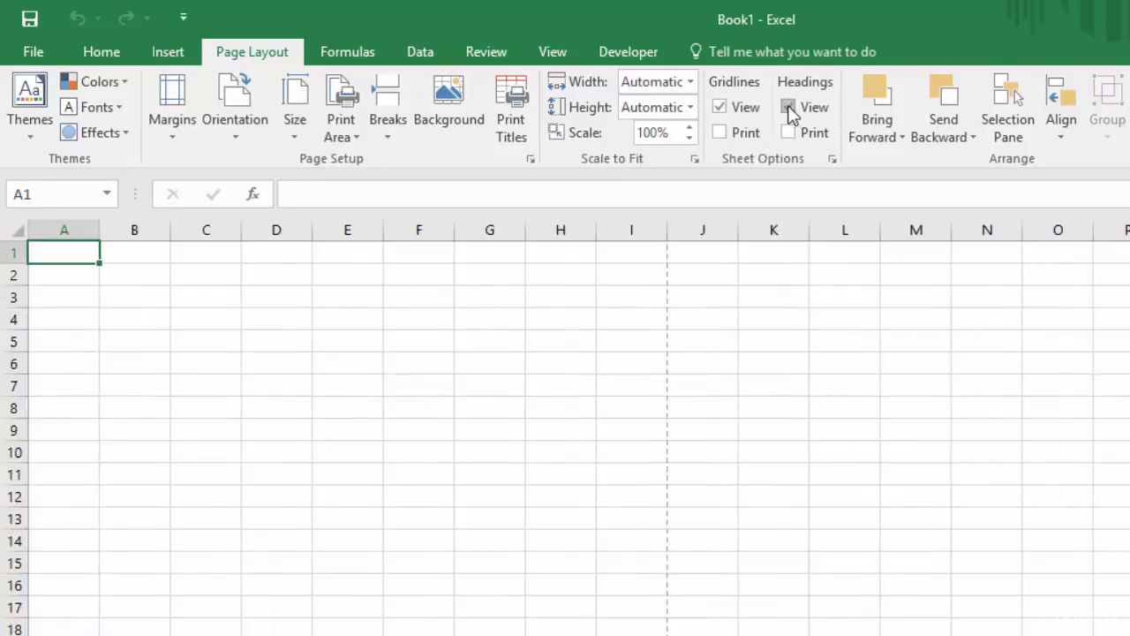
left_click(720, 109)
left_click(720, 107)
Step: Examine the Formulas, Data and Review ribbon commands, including Forecast Sheet and the Changes group
left_click(351, 54)
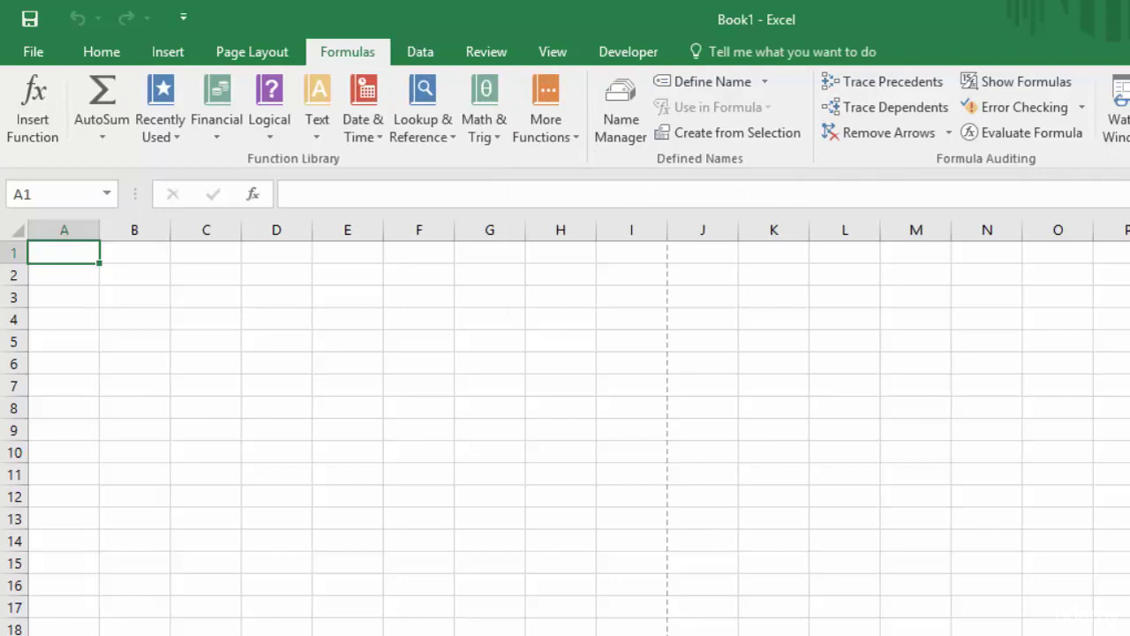
left_click(422, 54)
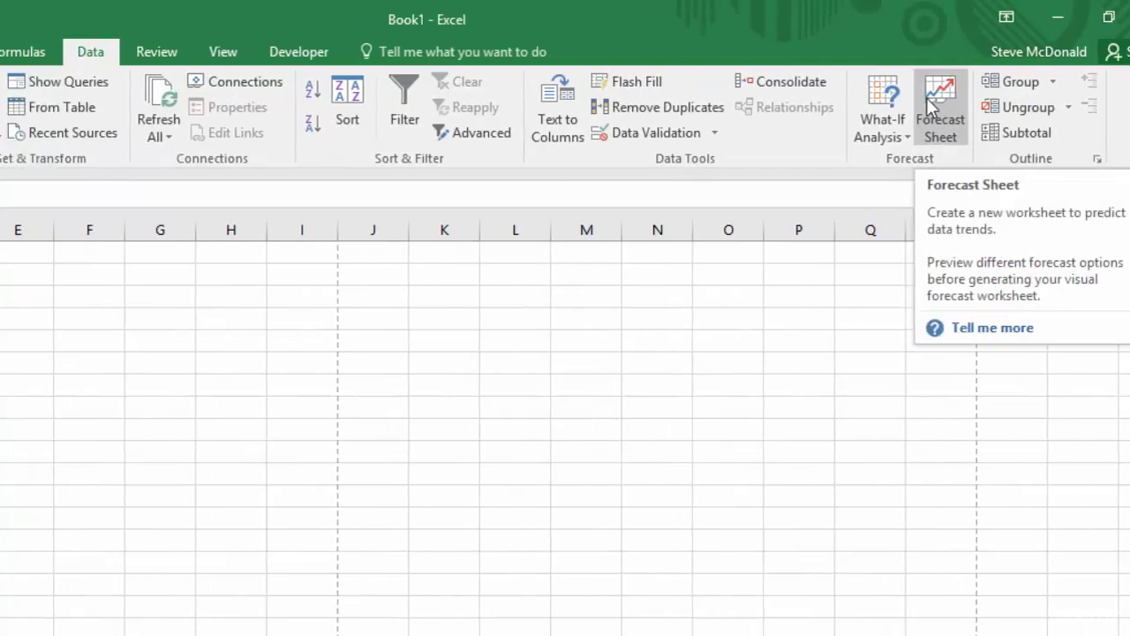
left_click(487, 53)
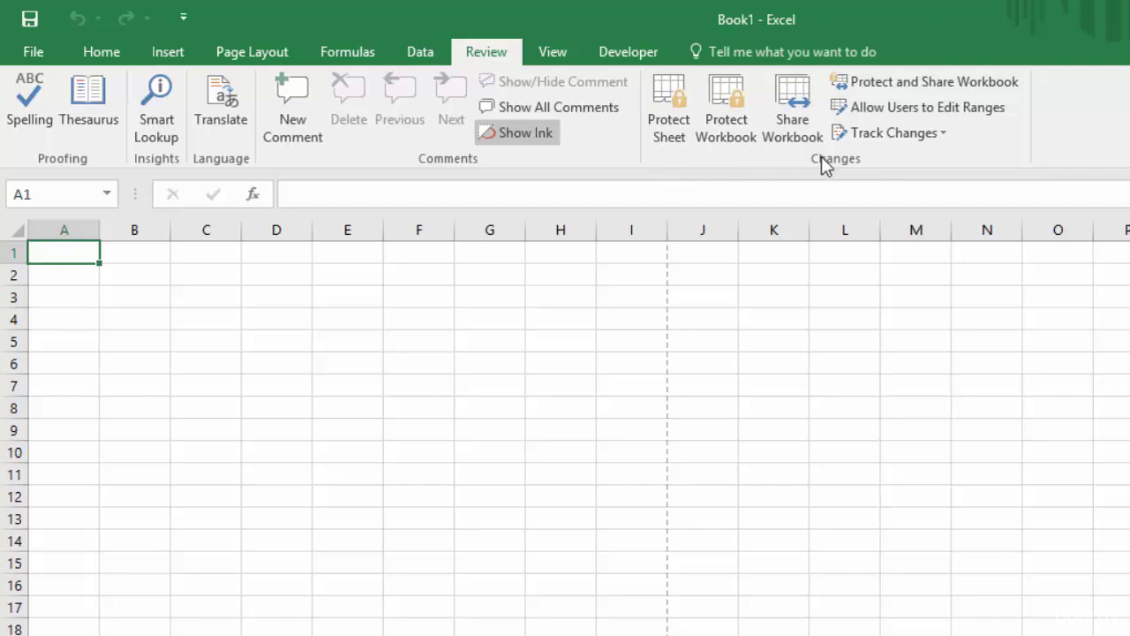
Step: Examine the View commands, hiding and restoring the gridlines and then the headings through the Show options
left_click(554, 53)
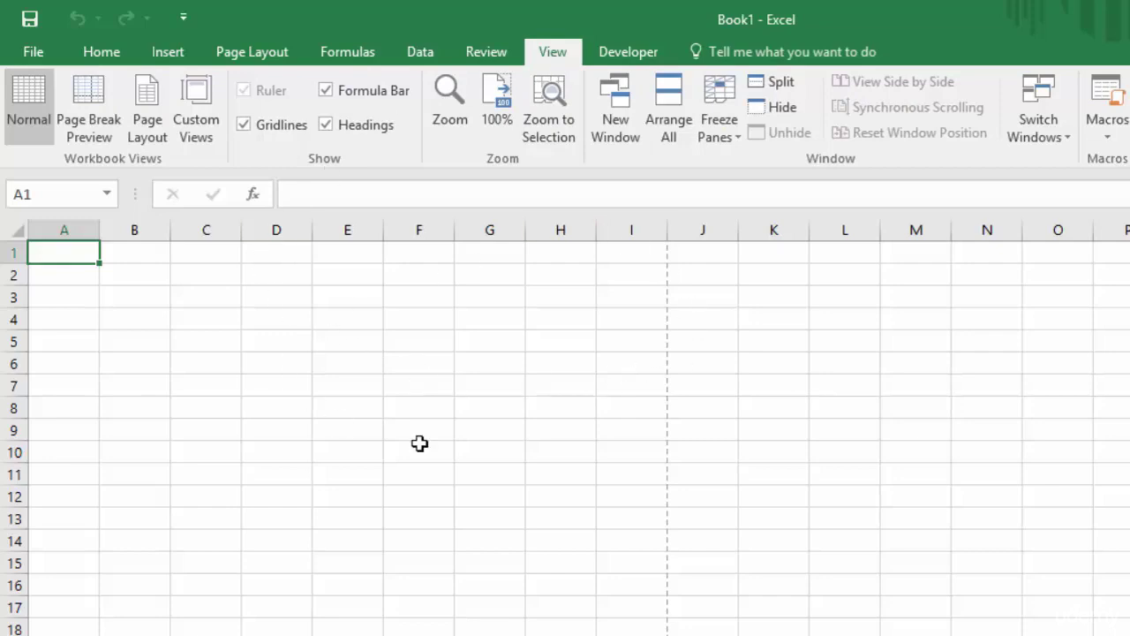
left_click(244, 125)
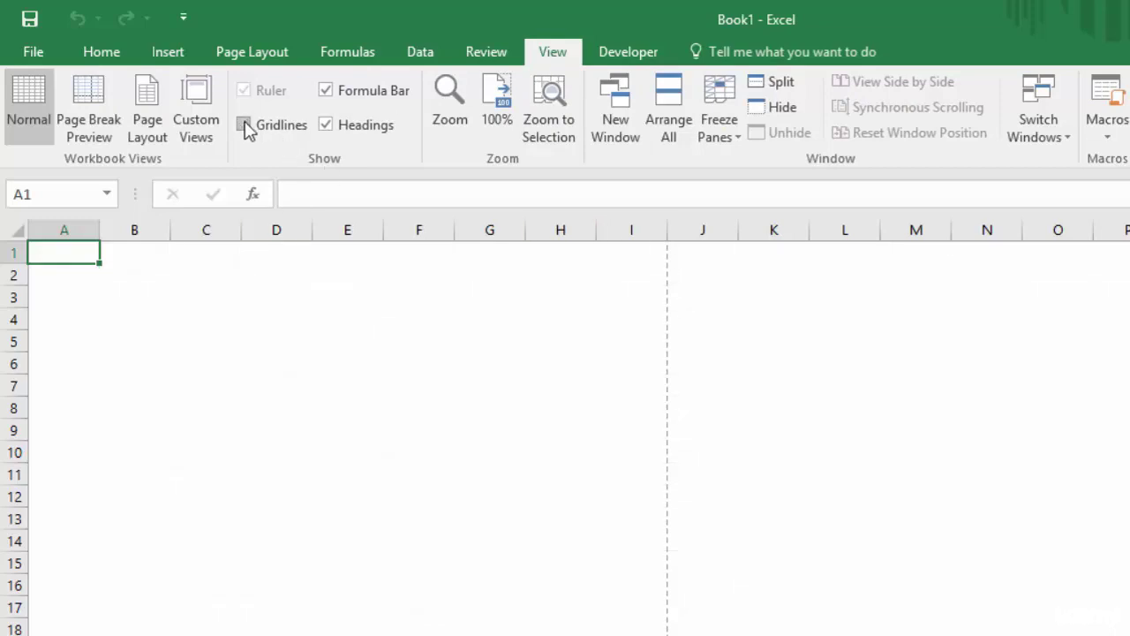
left_click(244, 126)
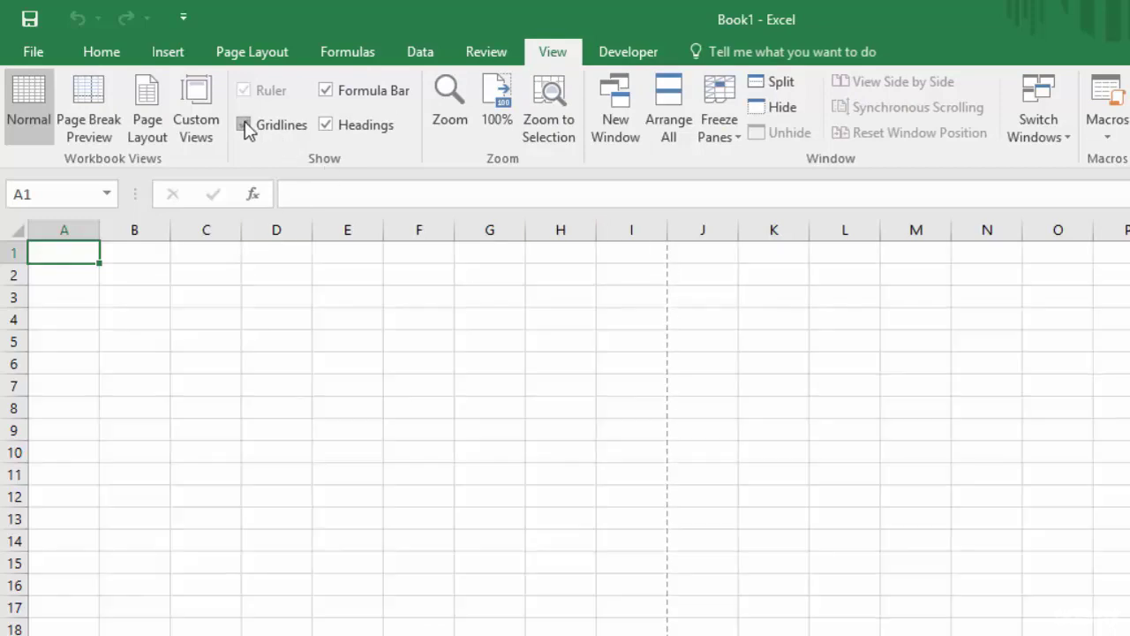
left_click(327, 125)
left_click(327, 125)
Step: Examine the Developer commands and the Tell Me suggestions, dismiss the suggestions and return to the Home commands
left_click(630, 51)
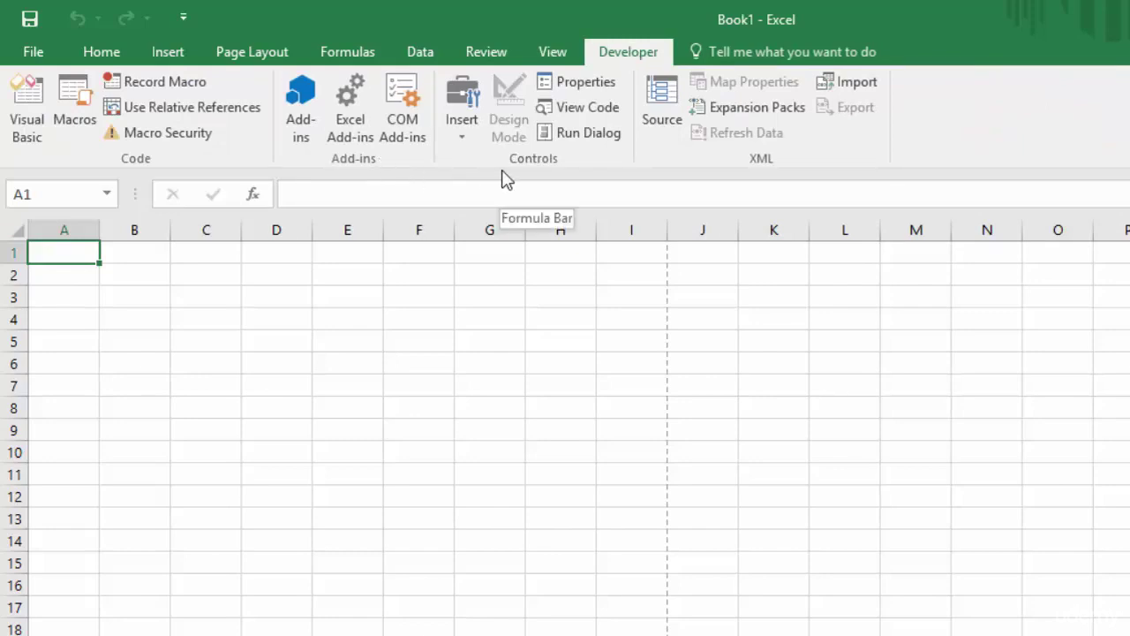
left_click(758, 51)
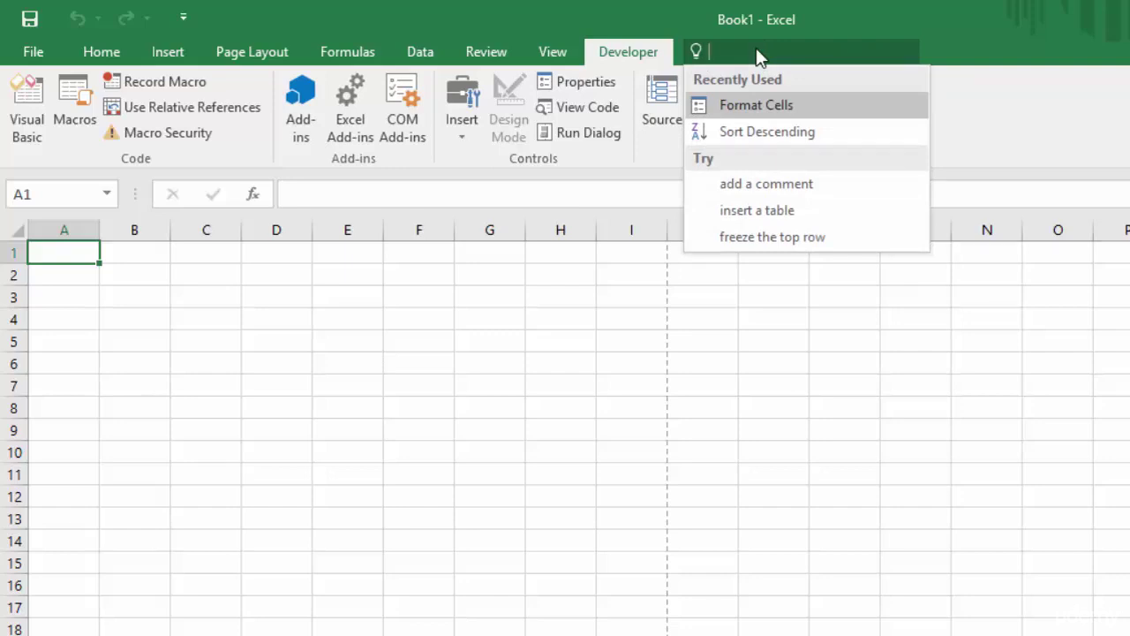
left_click(971, 43)
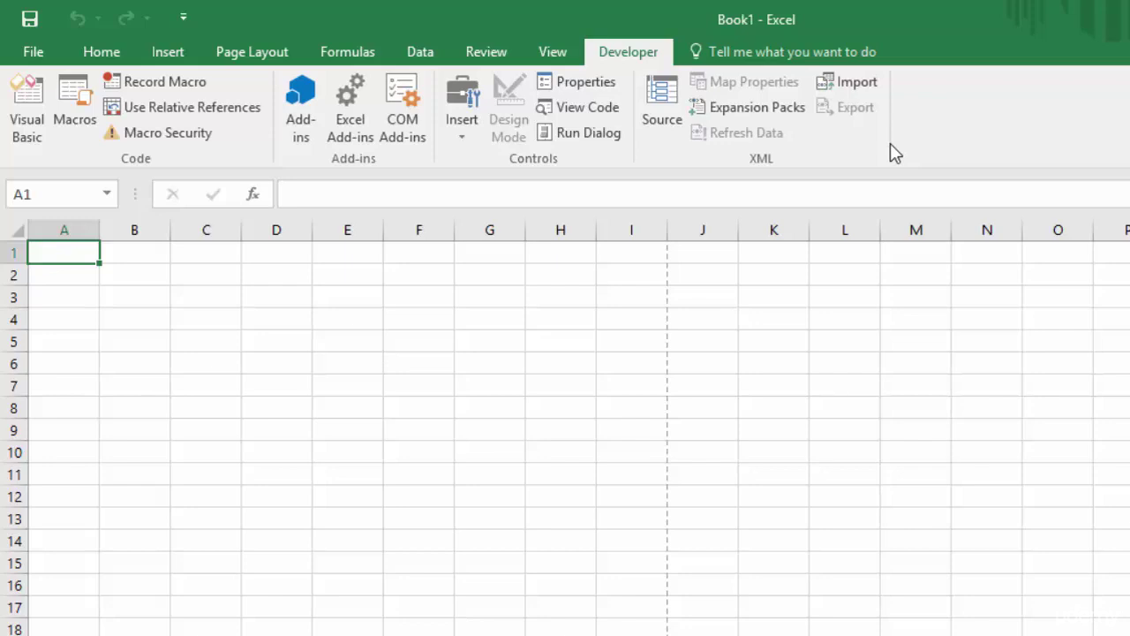
left_click(93, 55)
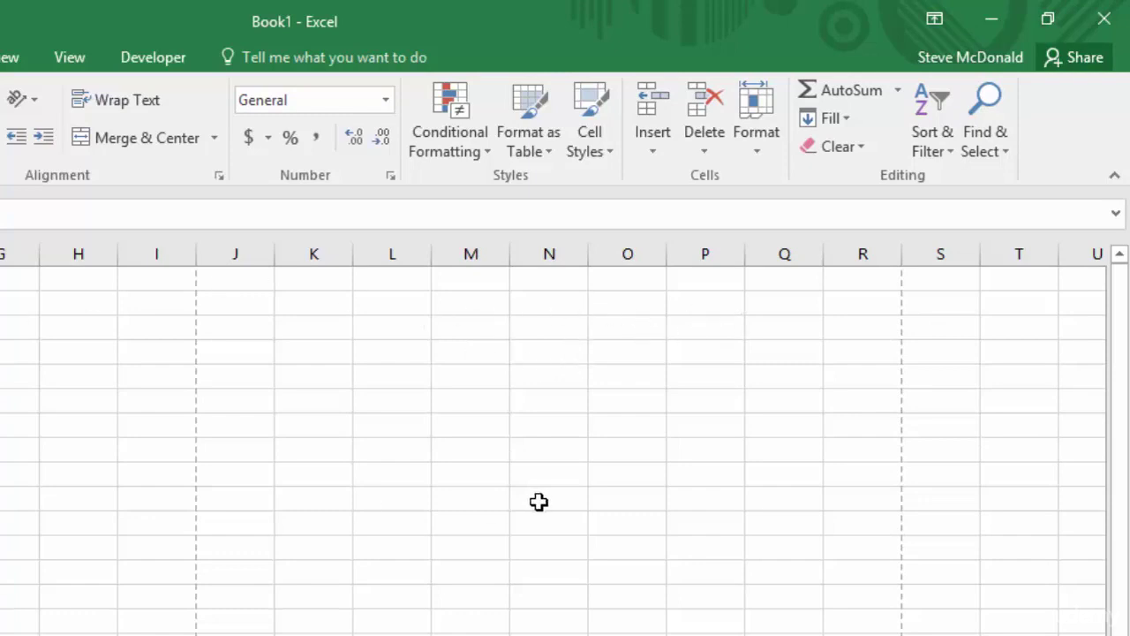
Step: Collapse the ribbon, then expand the formula bar and return it to a single line
left_click(1115, 181)
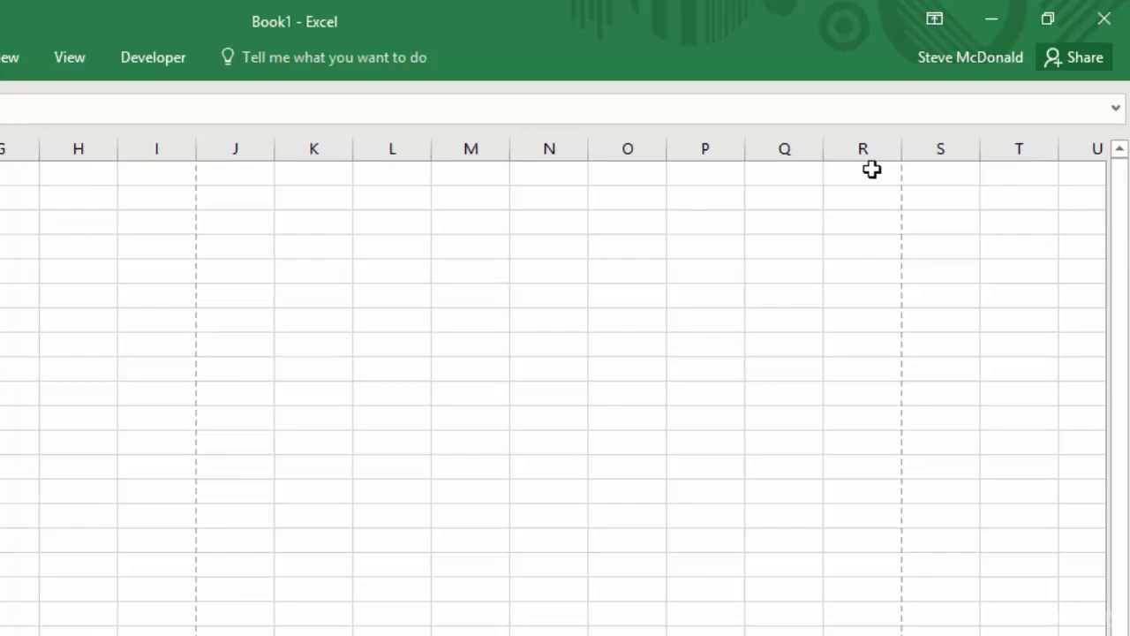
left_click(1116, 111)
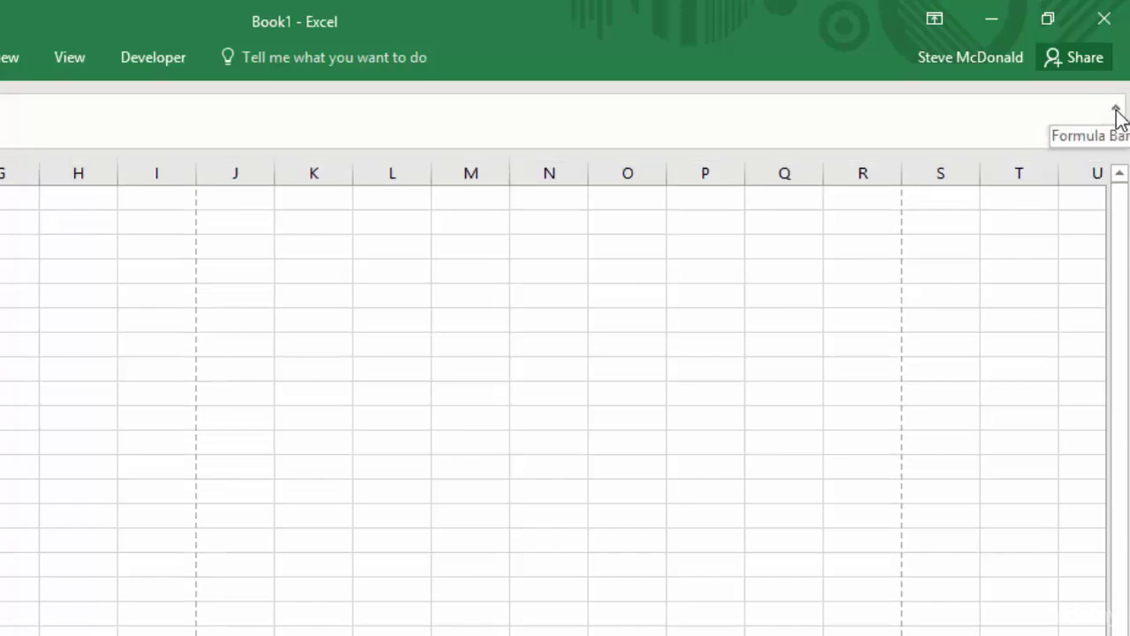
left_click(1117, 111)
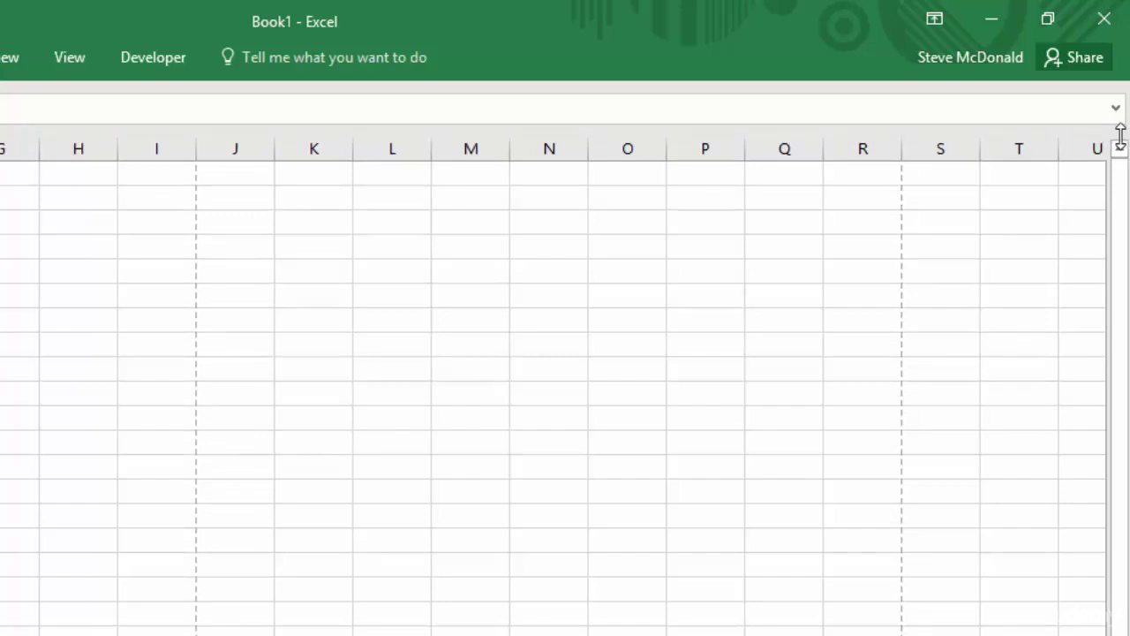
Step: Try the ribbon display modes Show Tabs and Commands and Auto-hide Ribbon, then restore Show Tabs and Commands
left_click(935, 21)
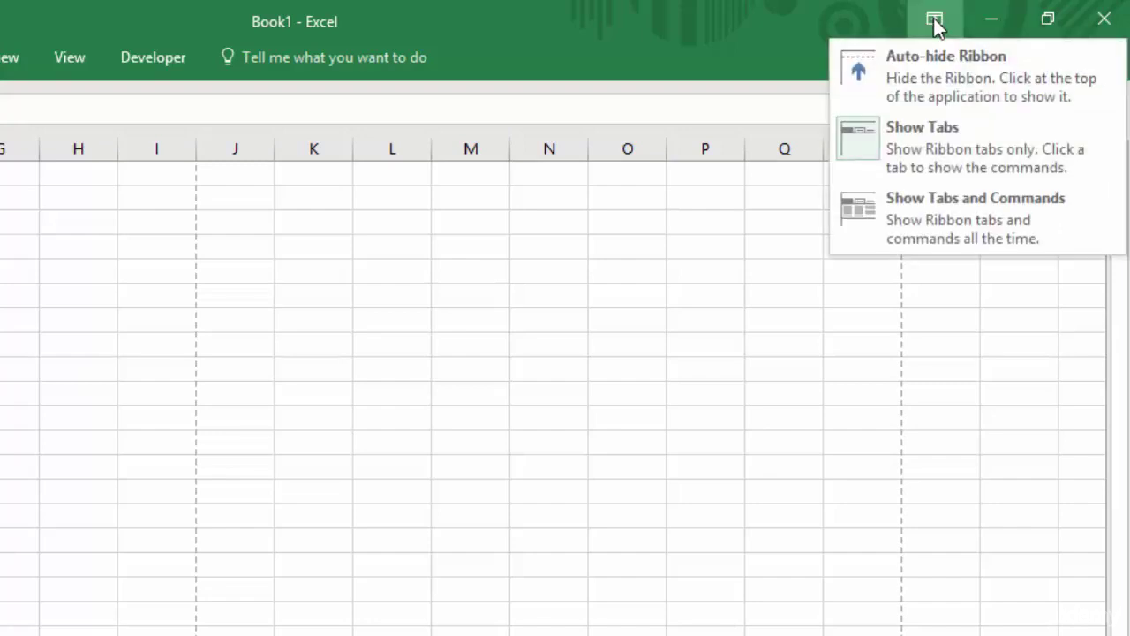
left_click(946, 211)
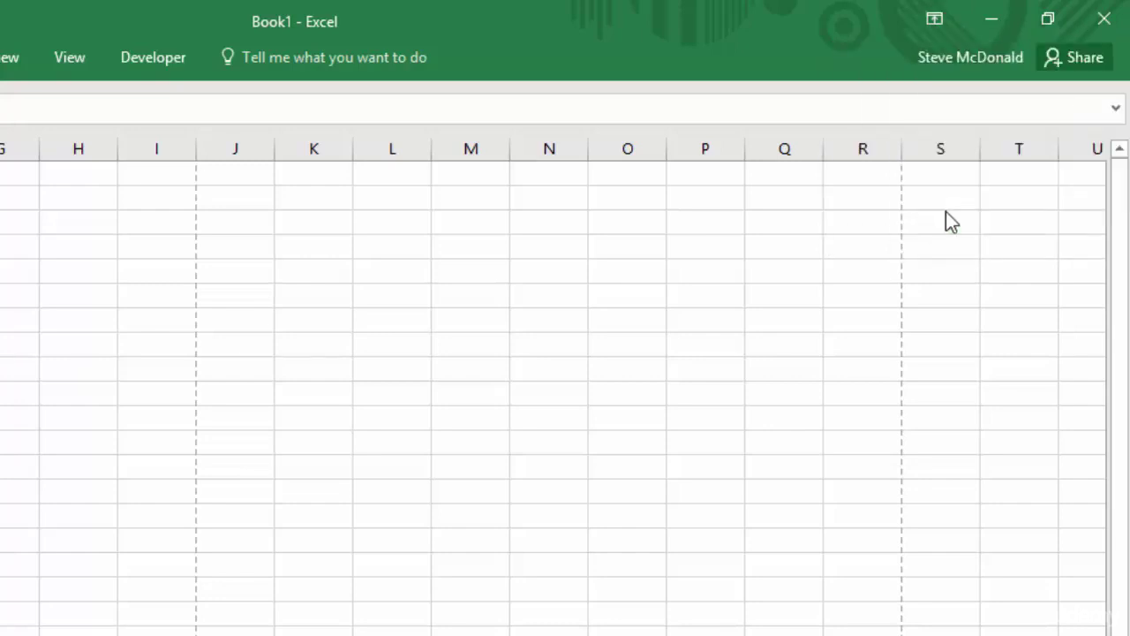
left_click(936, 19)
left_click(935, 68)
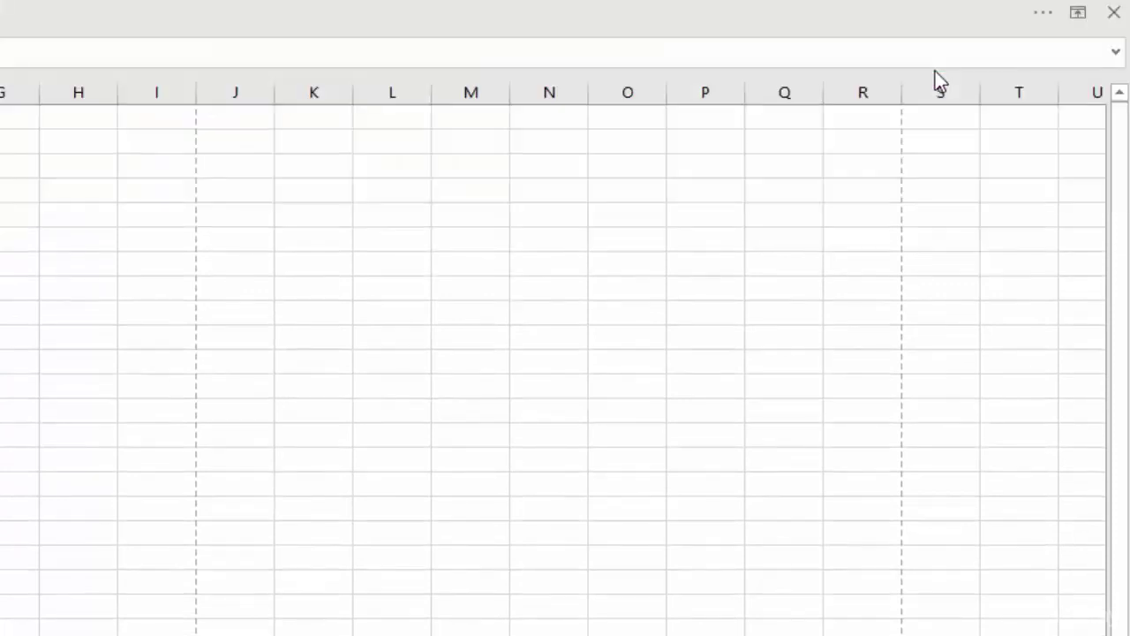
left_click(1079, 14)
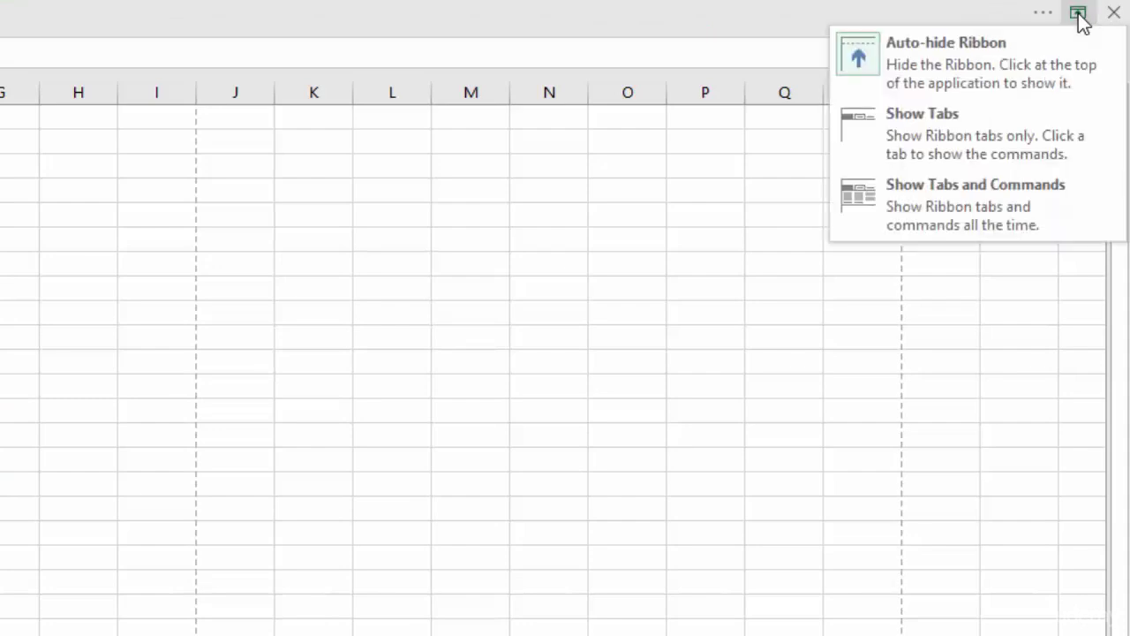
left_click(942, 205)
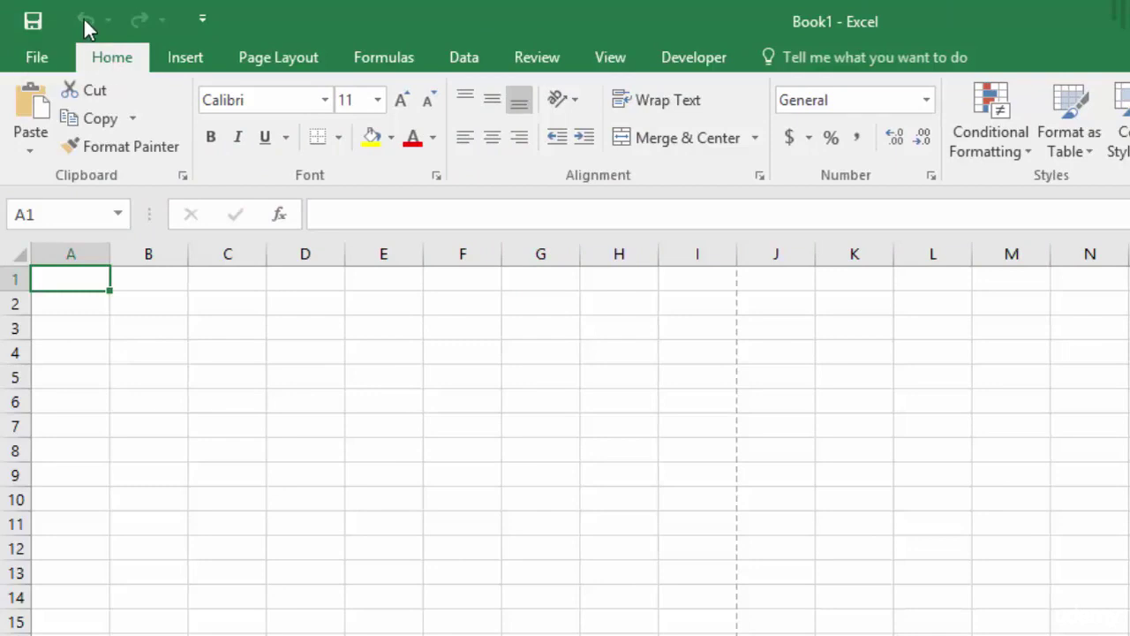
Step: Add the New command to the Quick Access Toolbar, remove it again and review the remaining customization choices
left_click(202, 19)
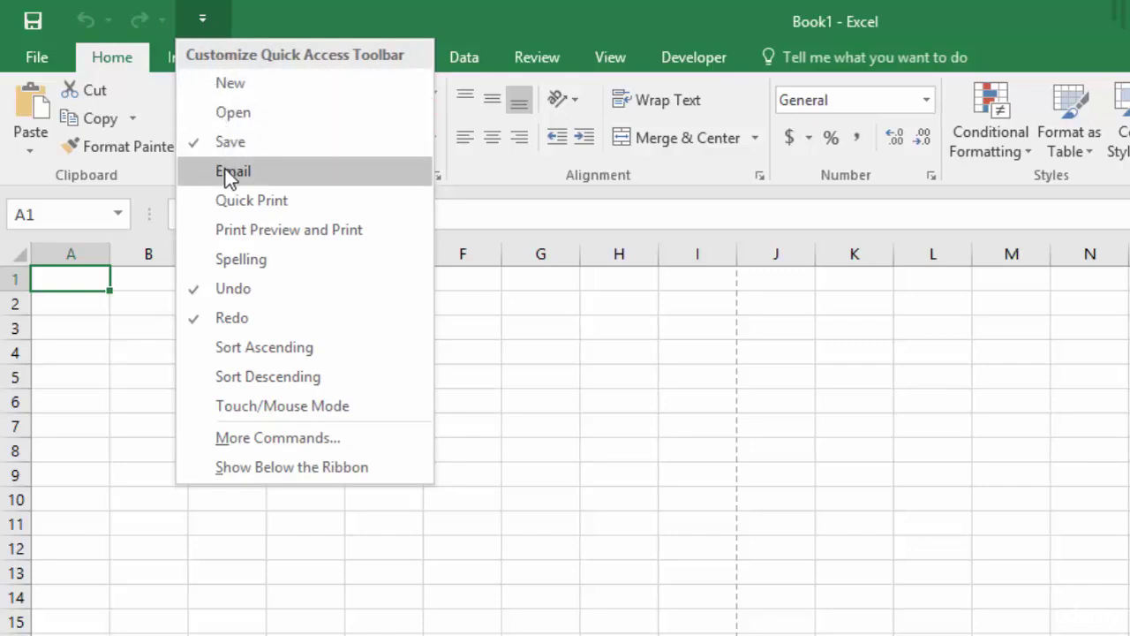
left_click(224, 84)
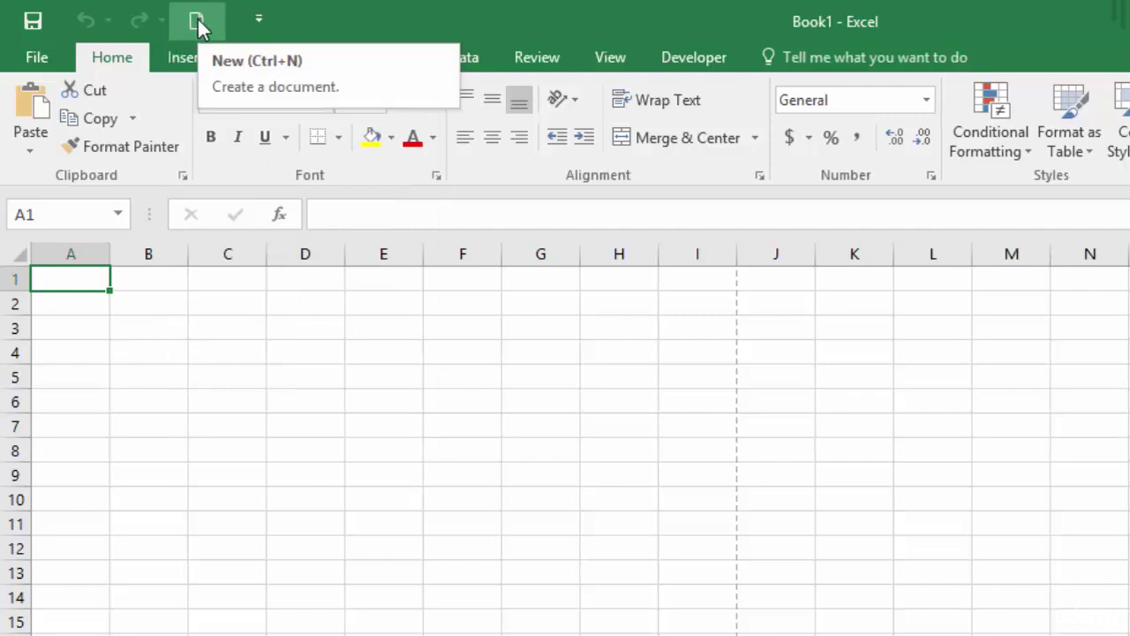
left_click(257, 19)
left_click(253, 86)
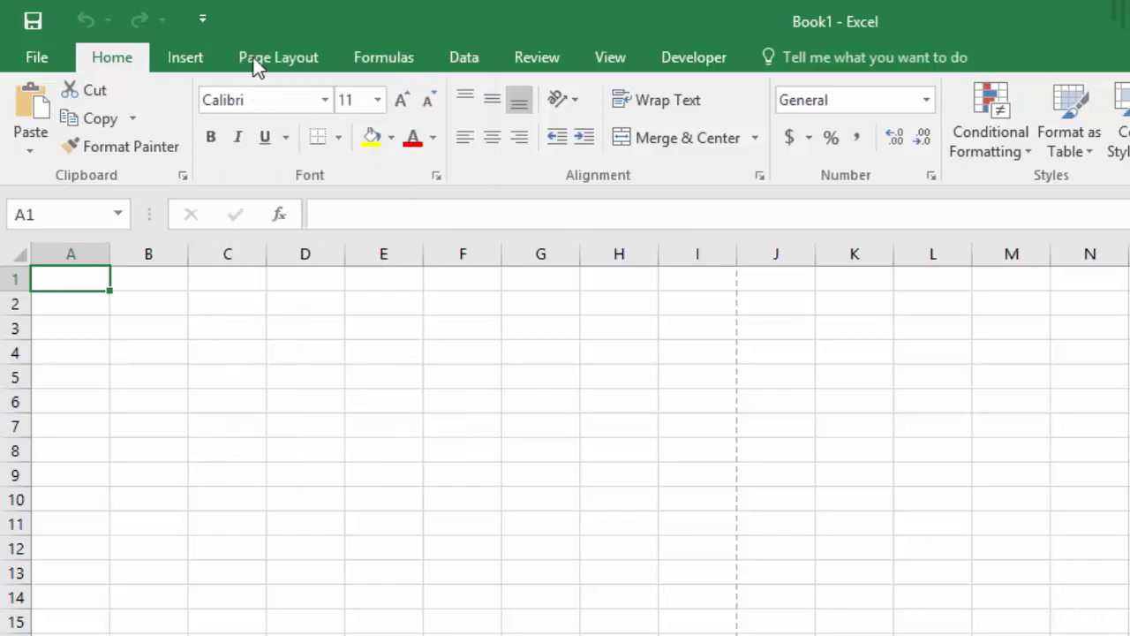
left_click(205, 19)
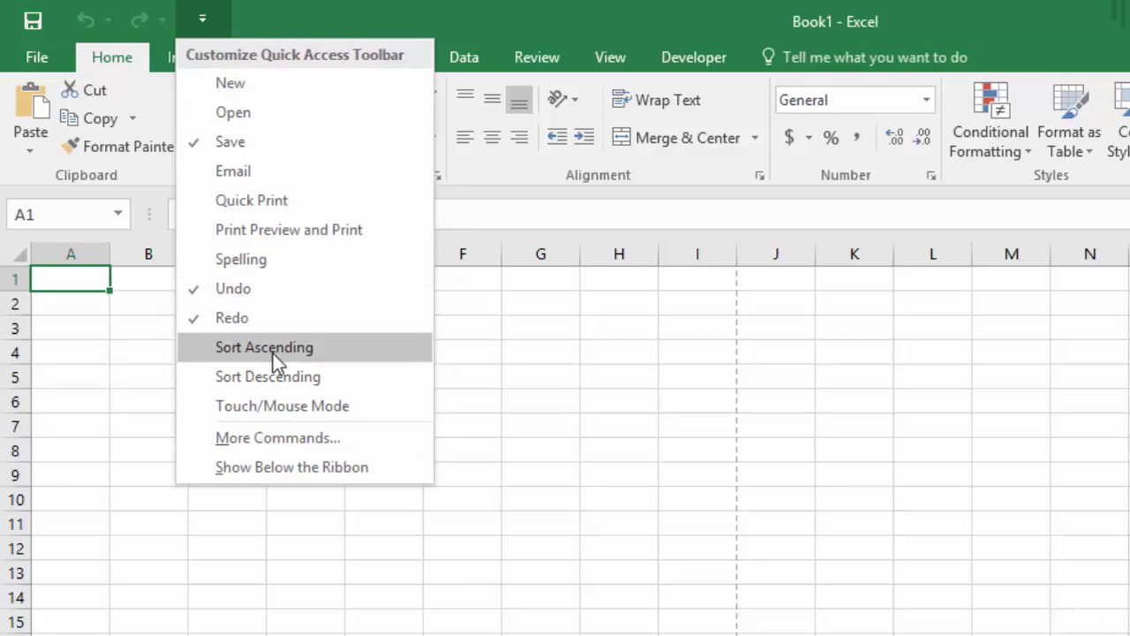
left_click(258, 17)
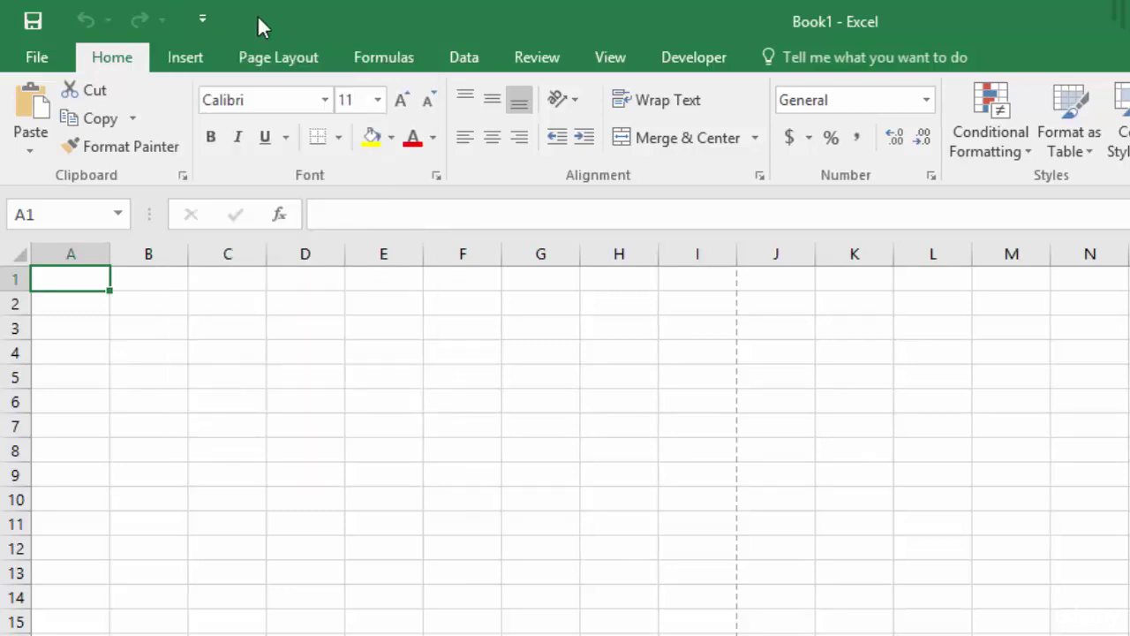